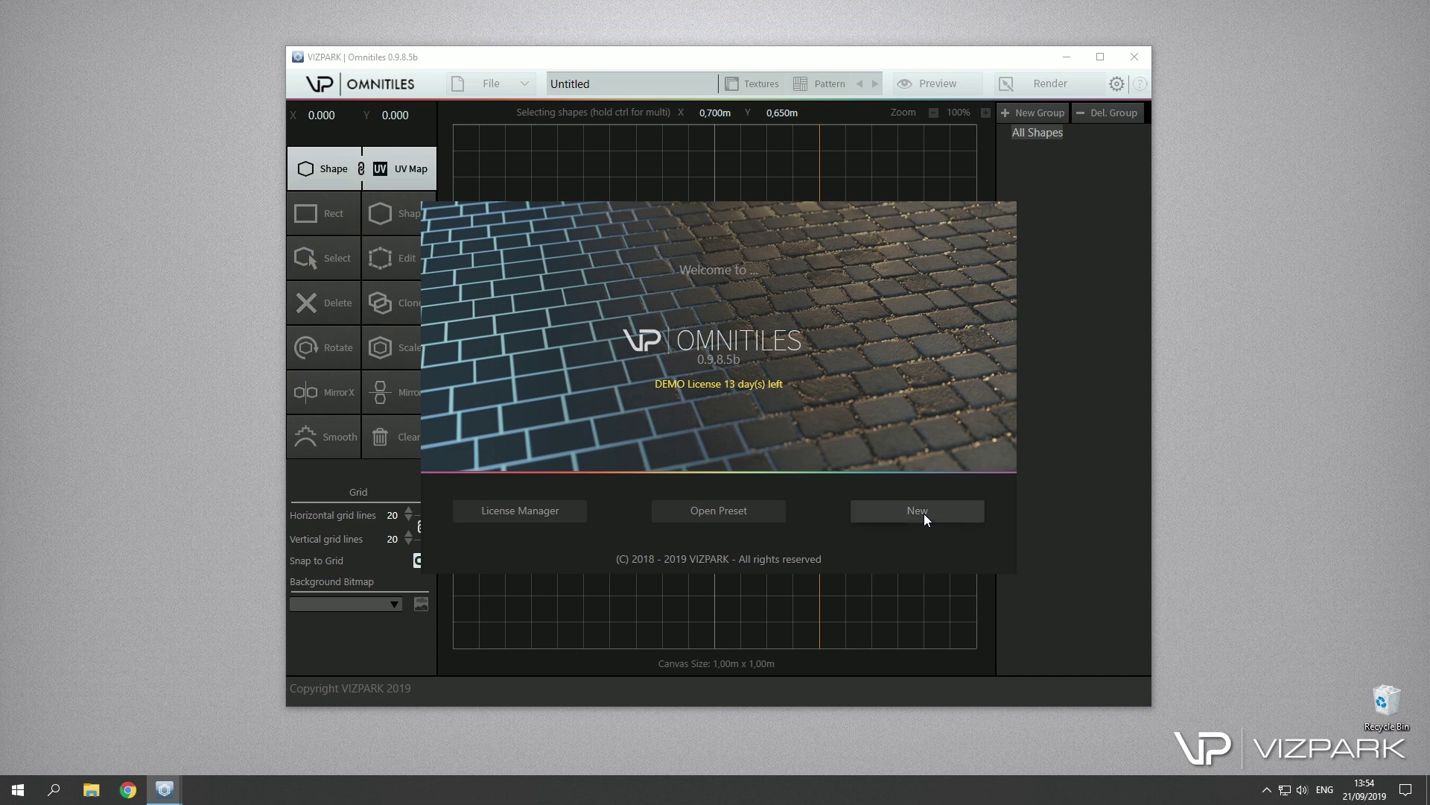
- Choose New on the welcome splash to open an empty Untitled pattern on a 1,00m x 1,00m canvas
left_click(924, 513)
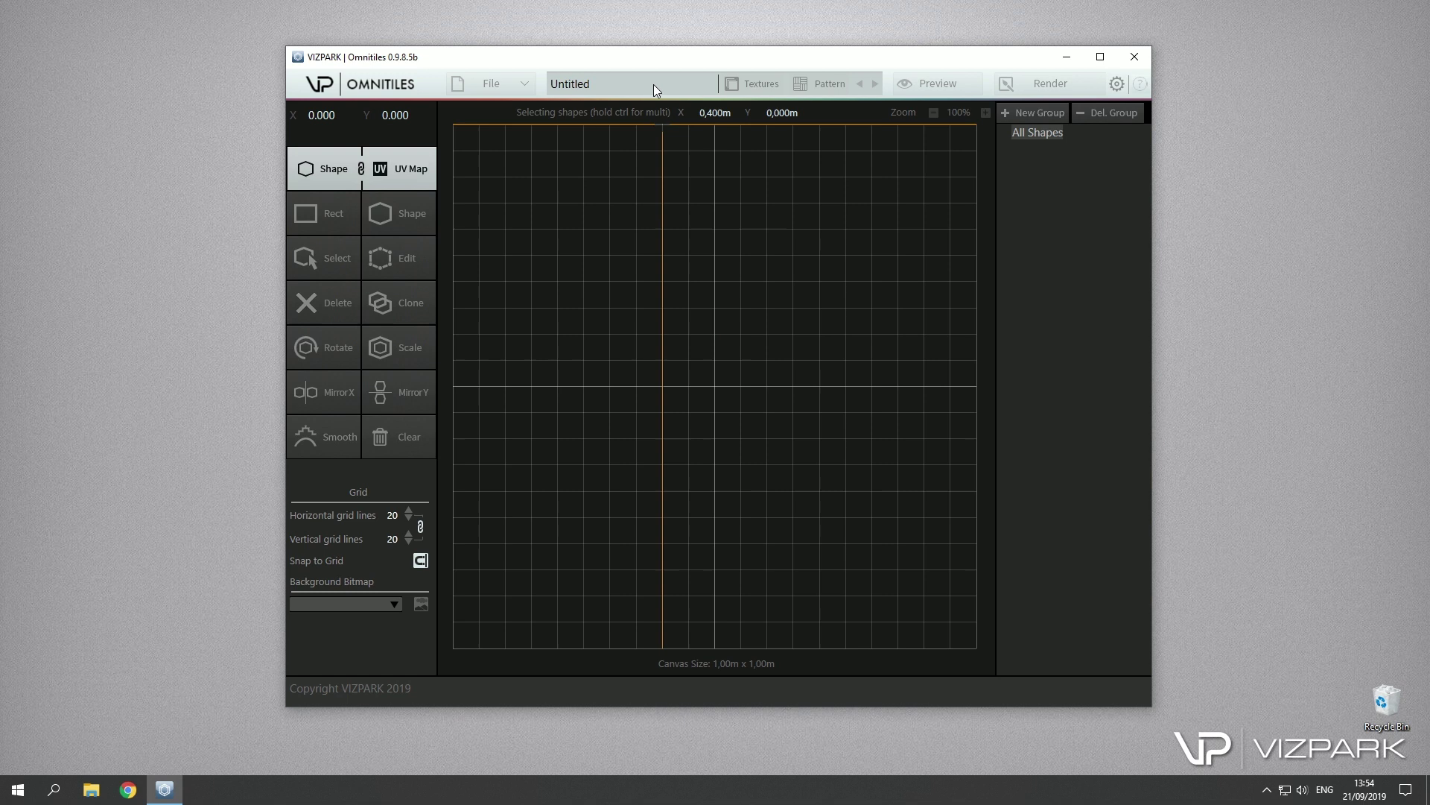
- Move the Omnitiles window to the right side of the screen and enlarge it for a bigger grid canvas
mouse_move(717, 59)
left_mouse_down()
mouse_move(666, 66)
mouse_move(718, 51)
left_mouse_up()
left_click(1103, 47)
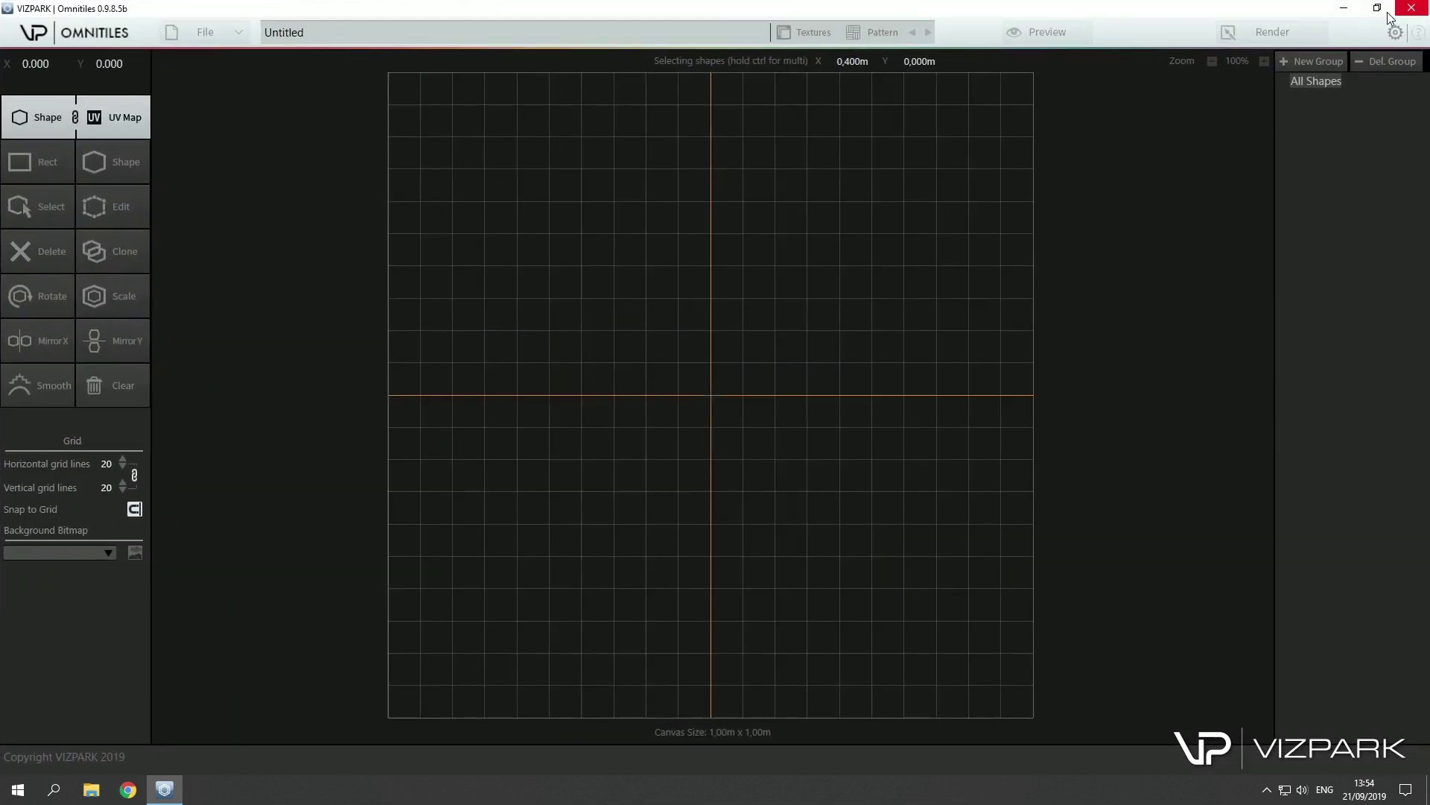
left_click(1394, 7)
left_click_drag(941, 54, 1087, 22)
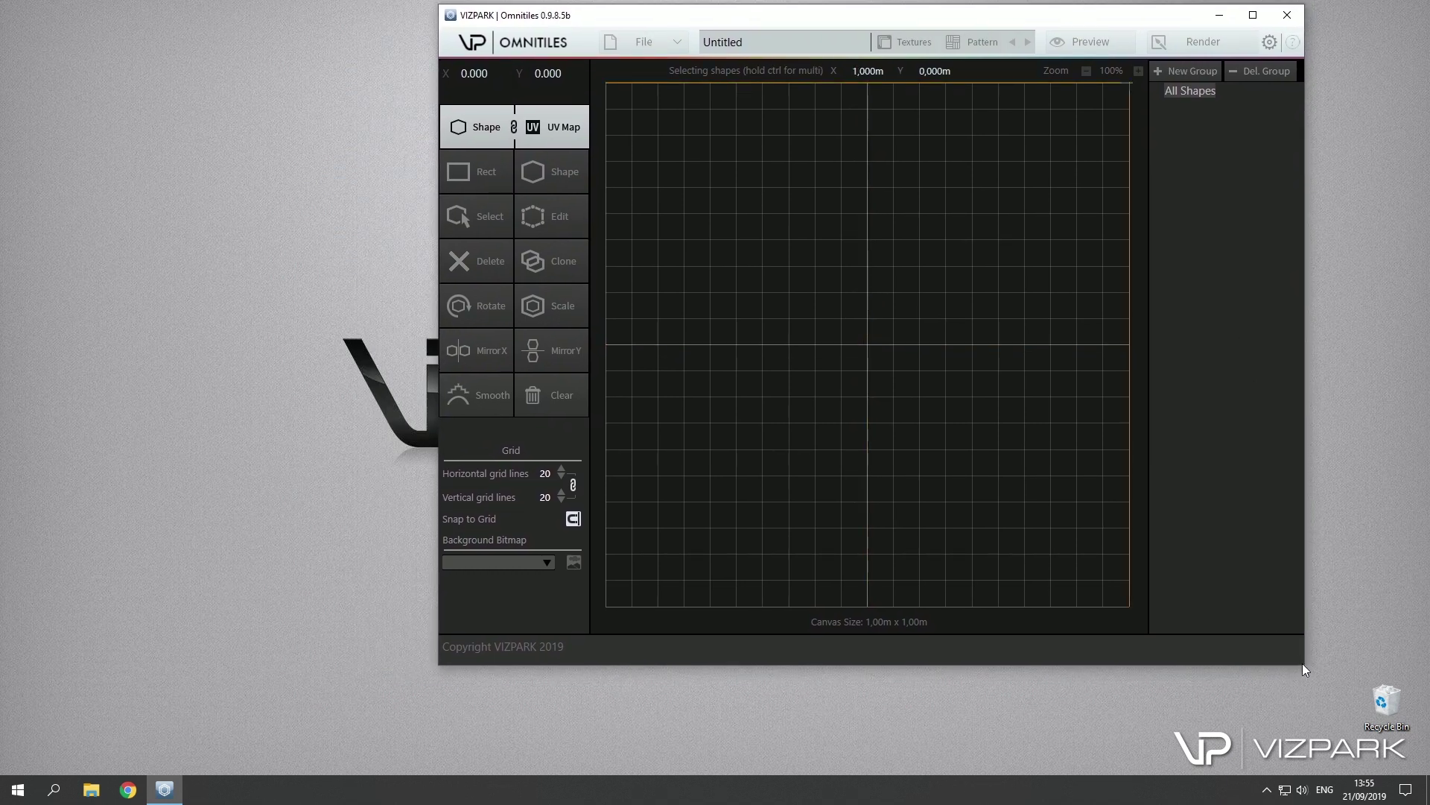
left_click_drag(1306, 670, 1419, 773)
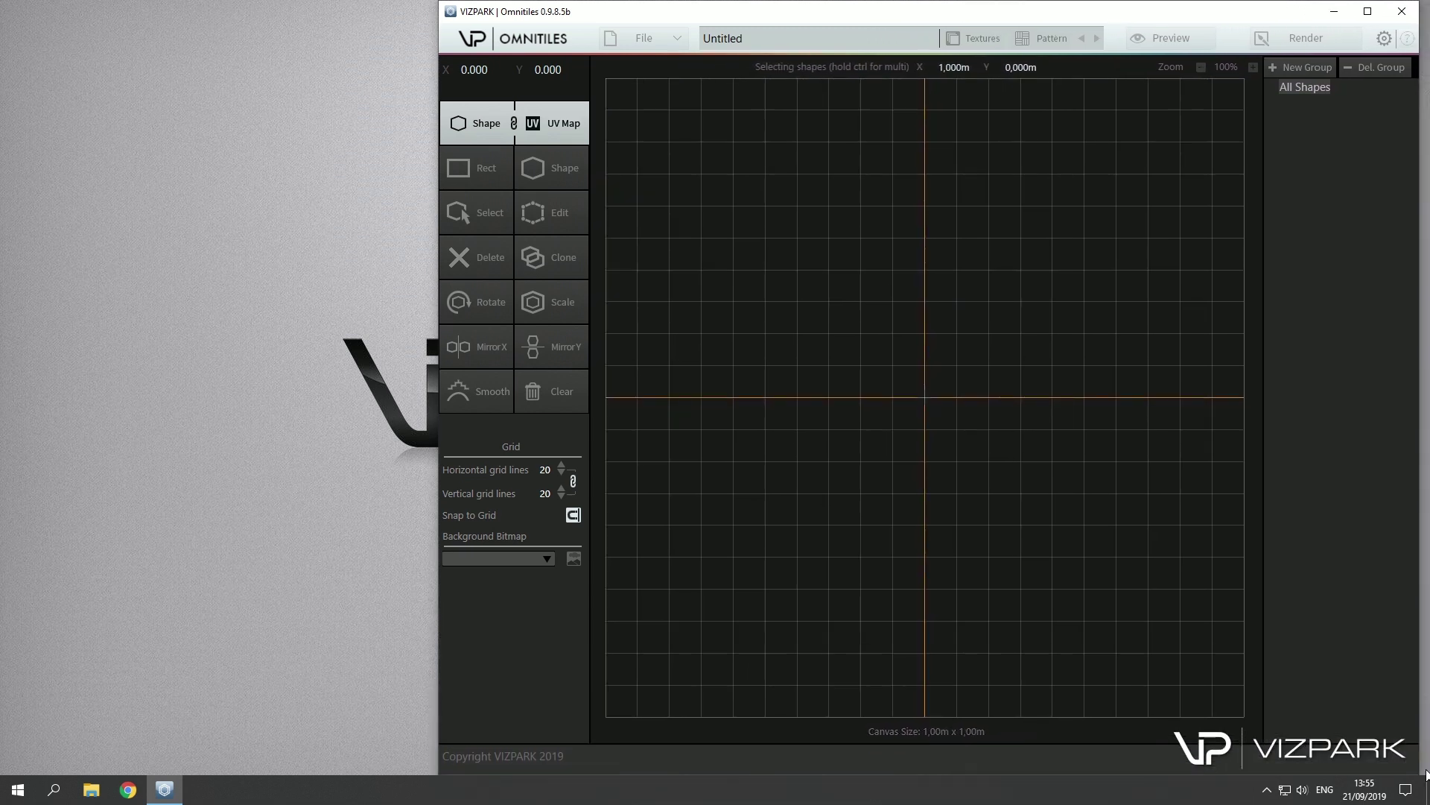
- Show the Preview window, moved to the upper left and stretched much taller
left_click(1174, 38)
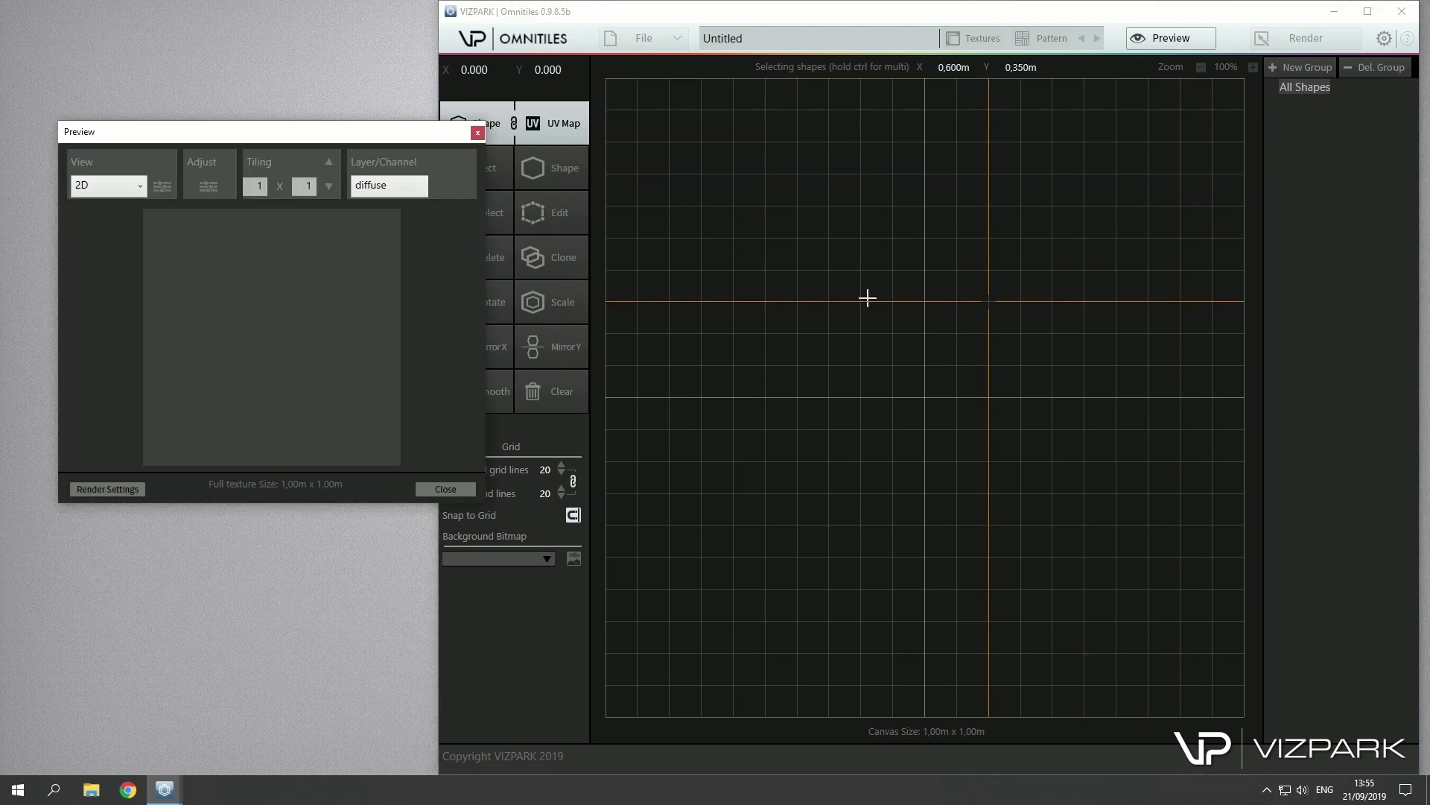
left_click_drag(288, 138, 237, 24)
left_click_drag(334, 390, 358, 772)
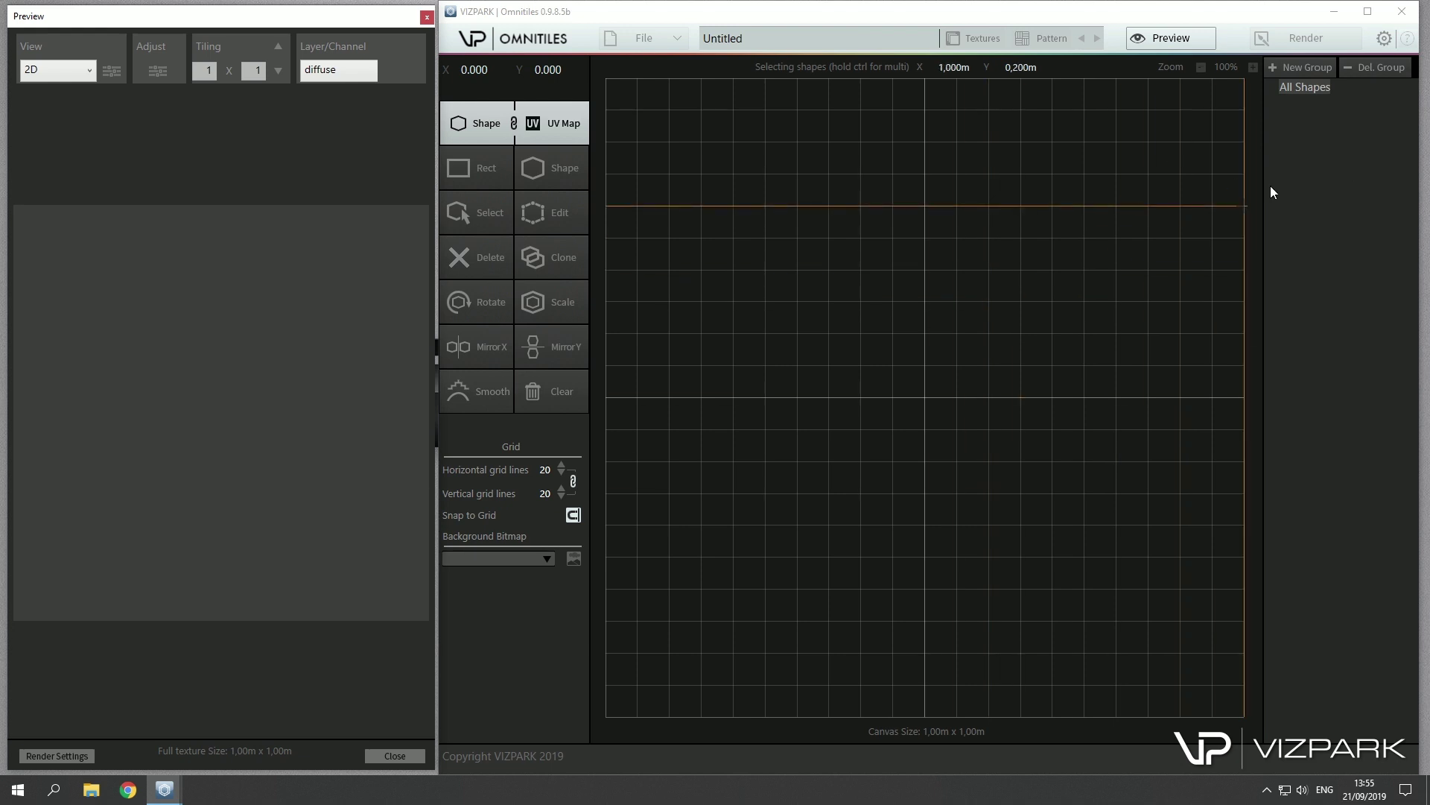
- Restart Omnitiles with a new empty pattern, reopen Preview, and open Preferences
left_click(1401, 17)
left_click(1401, 16)
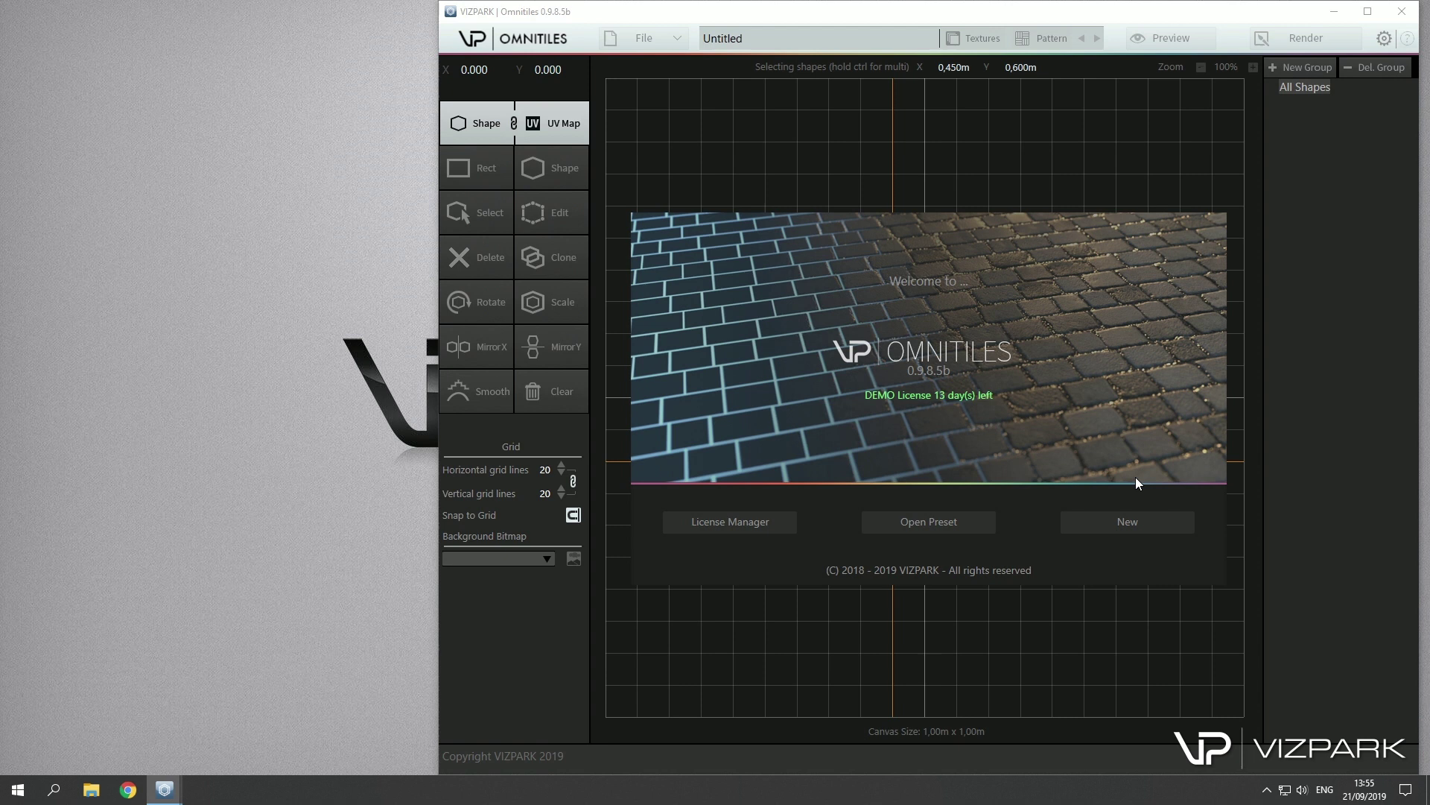
left_click(1132, 523)
left_click(1171, 37)
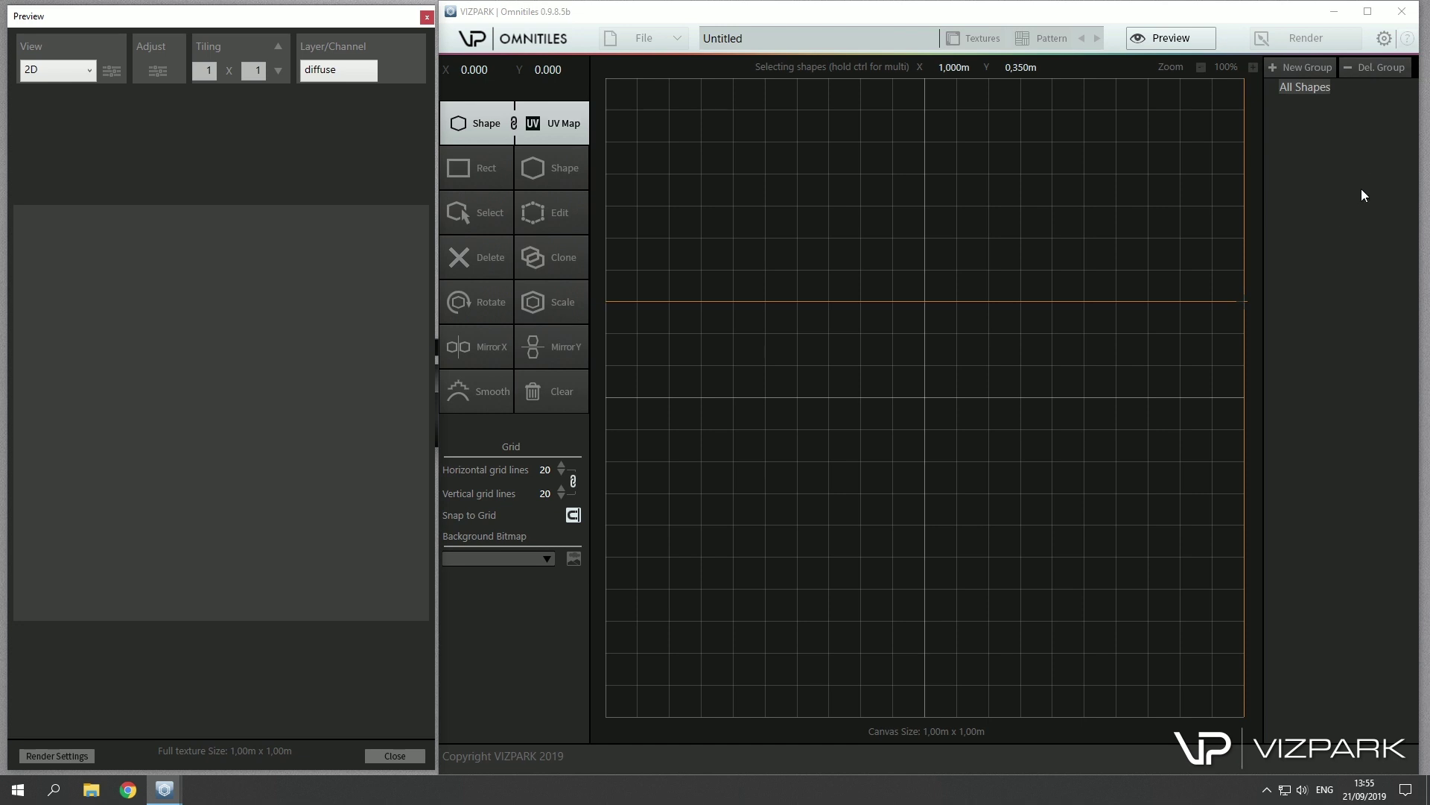
left_click(1384, 38)
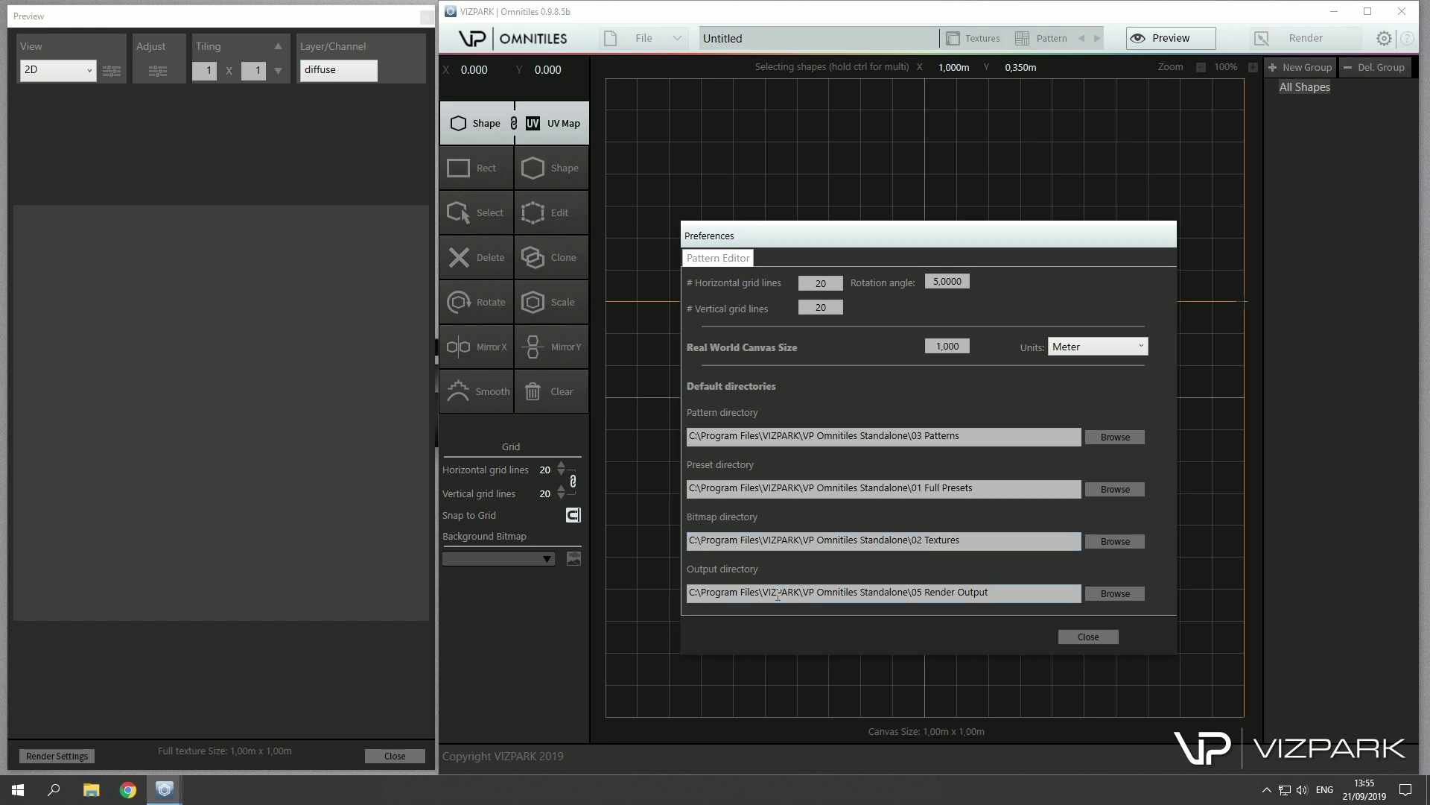
- Close Preferences and load the Basketweave II.vumd pattern, giving eight shapes on a 0,40m canvas
left_click(1078, 639)
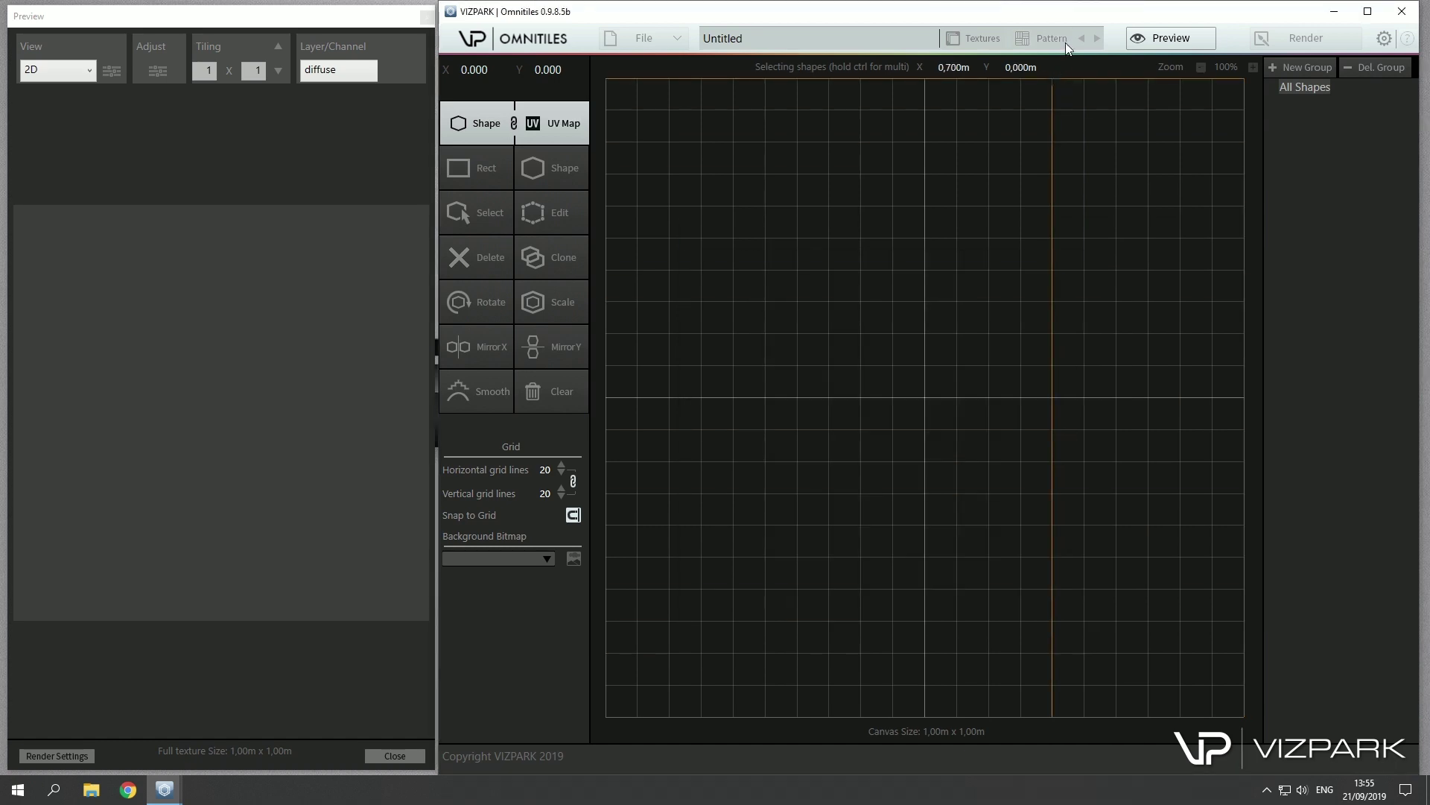
left_click(1063, 40)
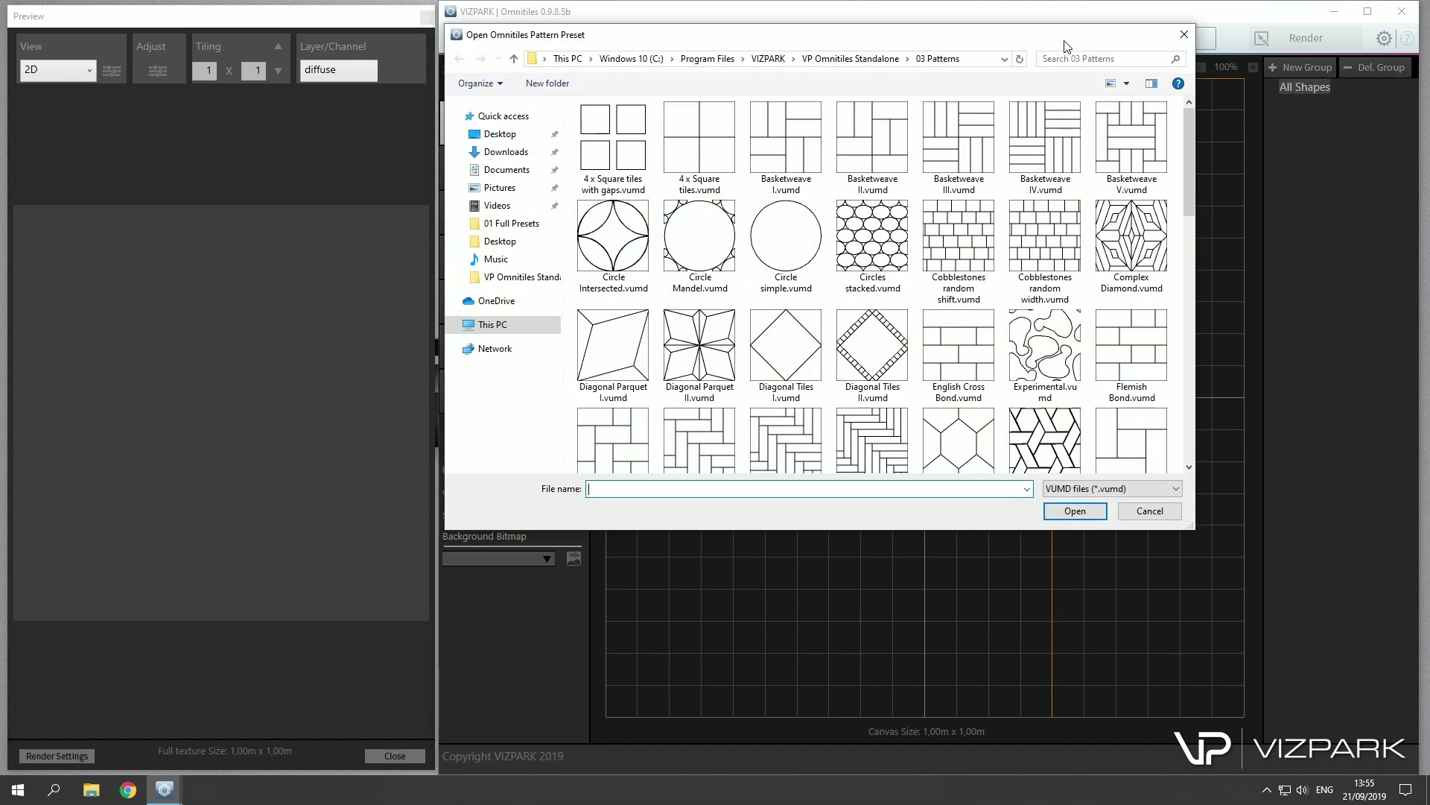
left_click(1111, 85)
left_click(1111, 85)
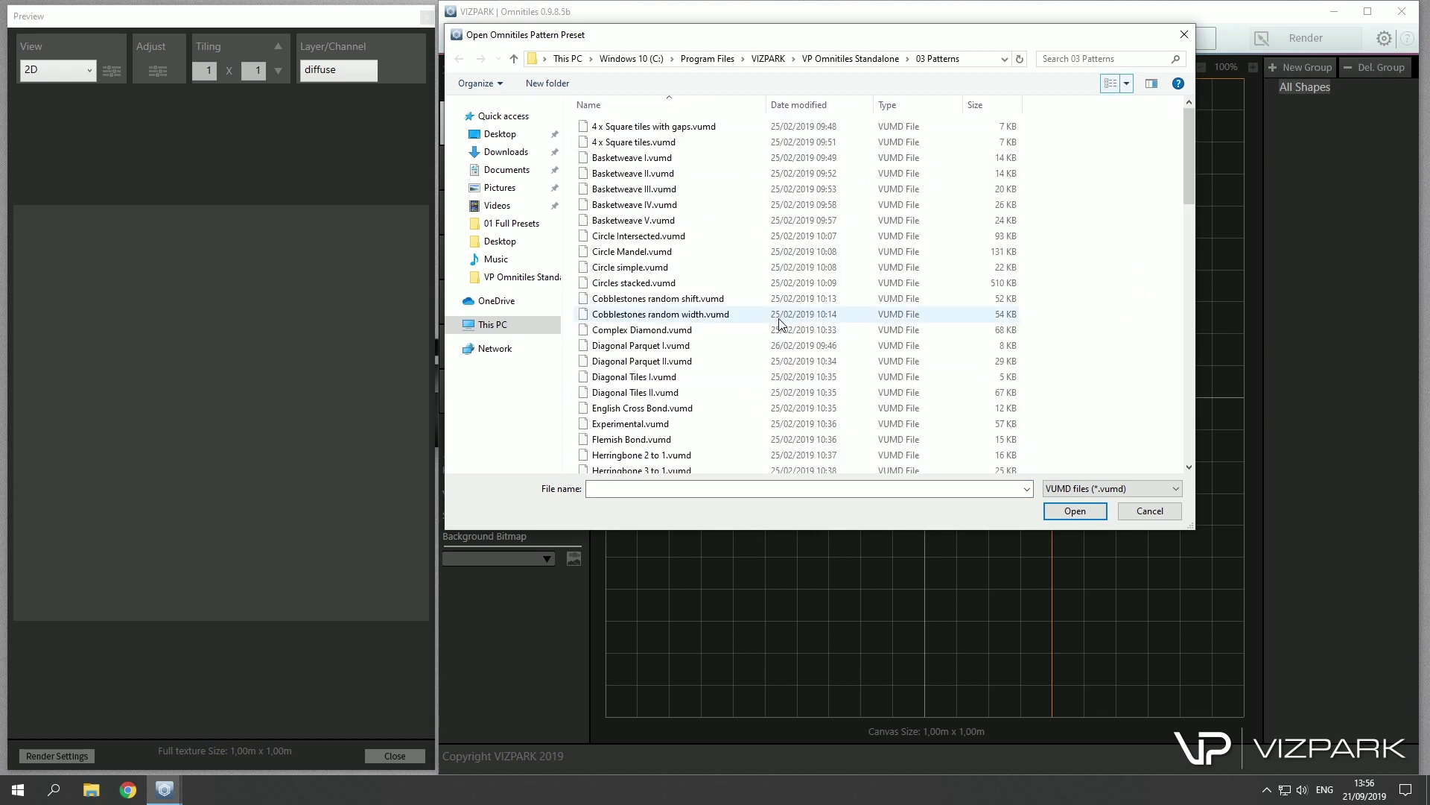
left_click(1111, 85)
left_click(1111, 83)
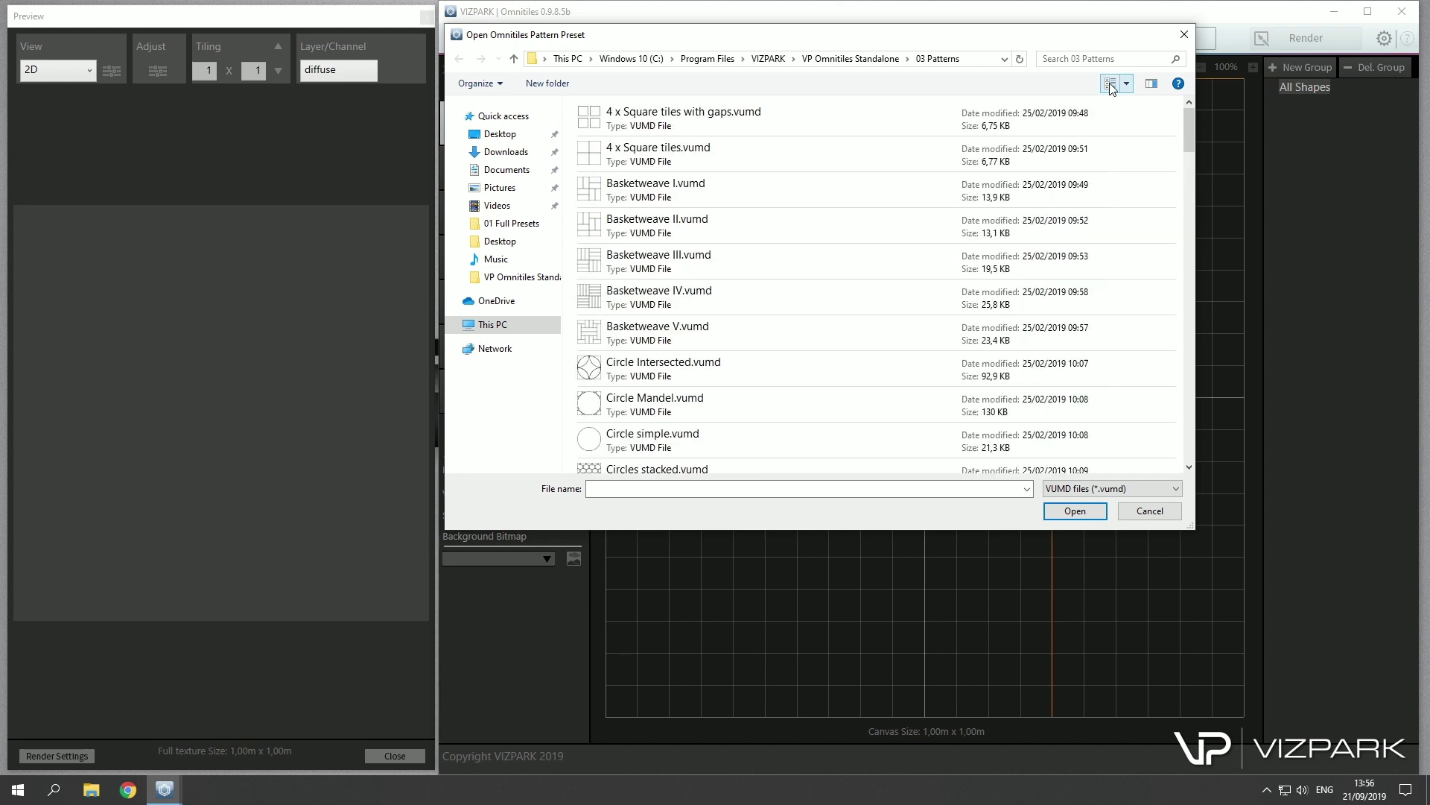
left_click(1111, 84)
left_click_drag(1187, 172, 1140, 111)
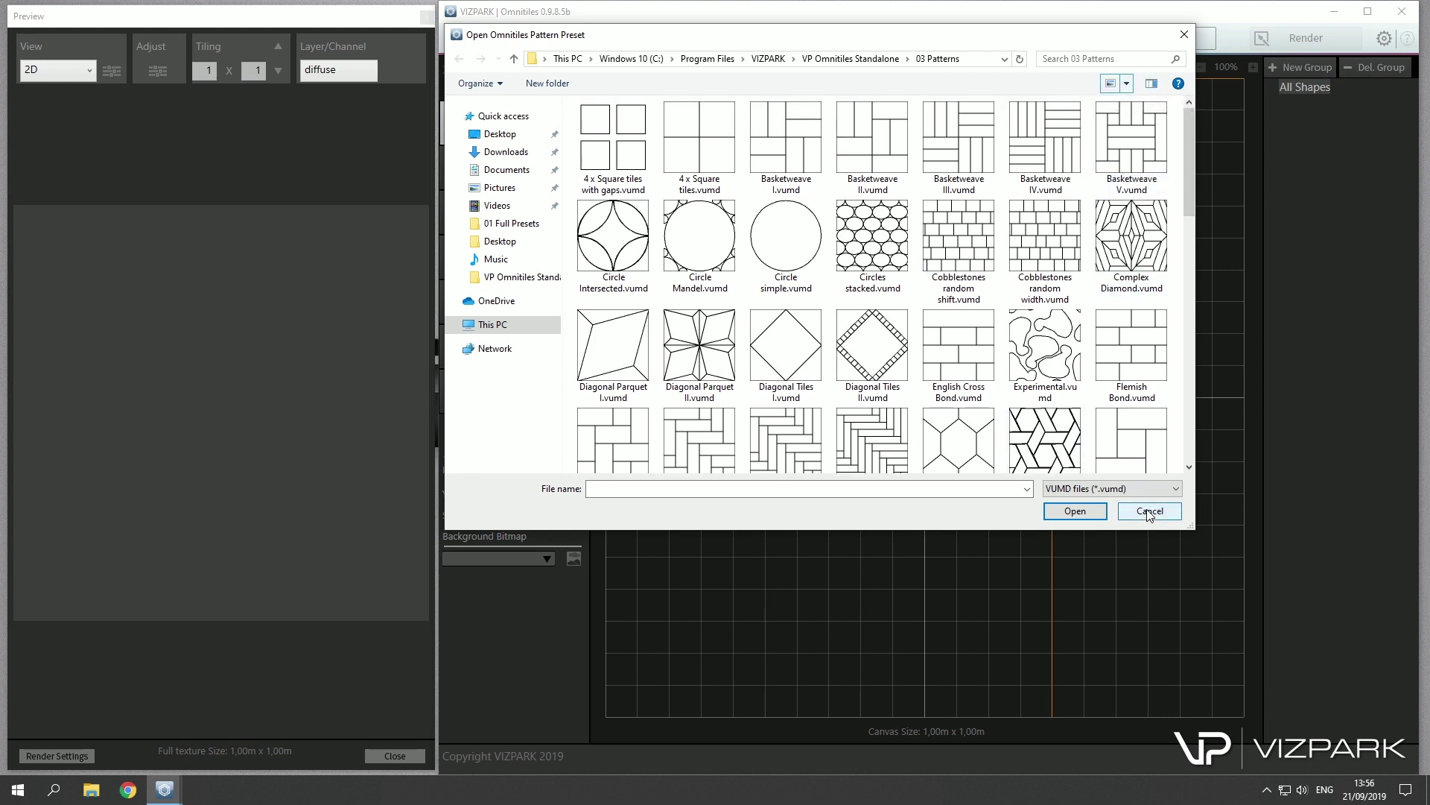
double_click(886, 144)
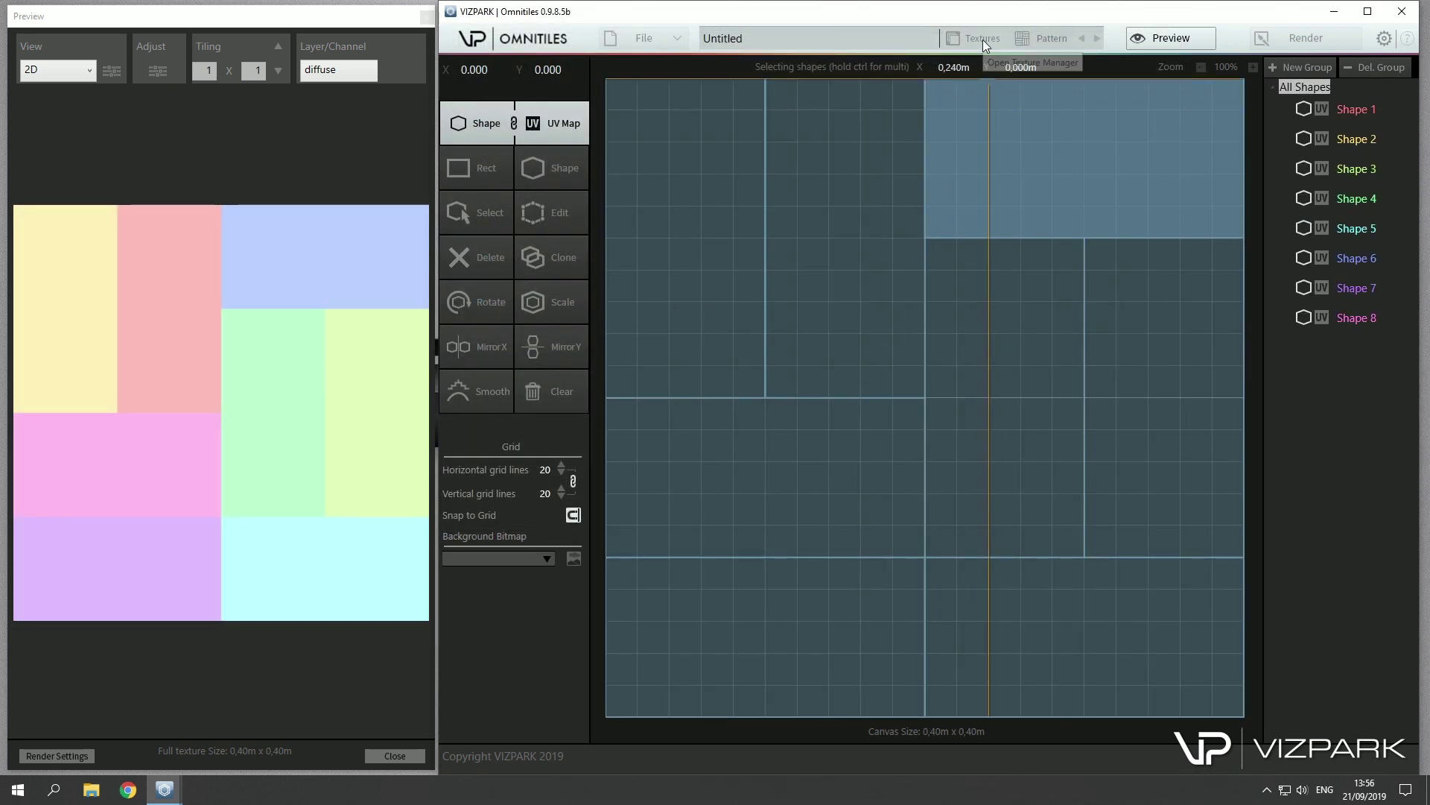
- In the Textures manager, browse Scan Folder to 05 Render Output, then cancel and close without adding textures
left_click(982, 38)
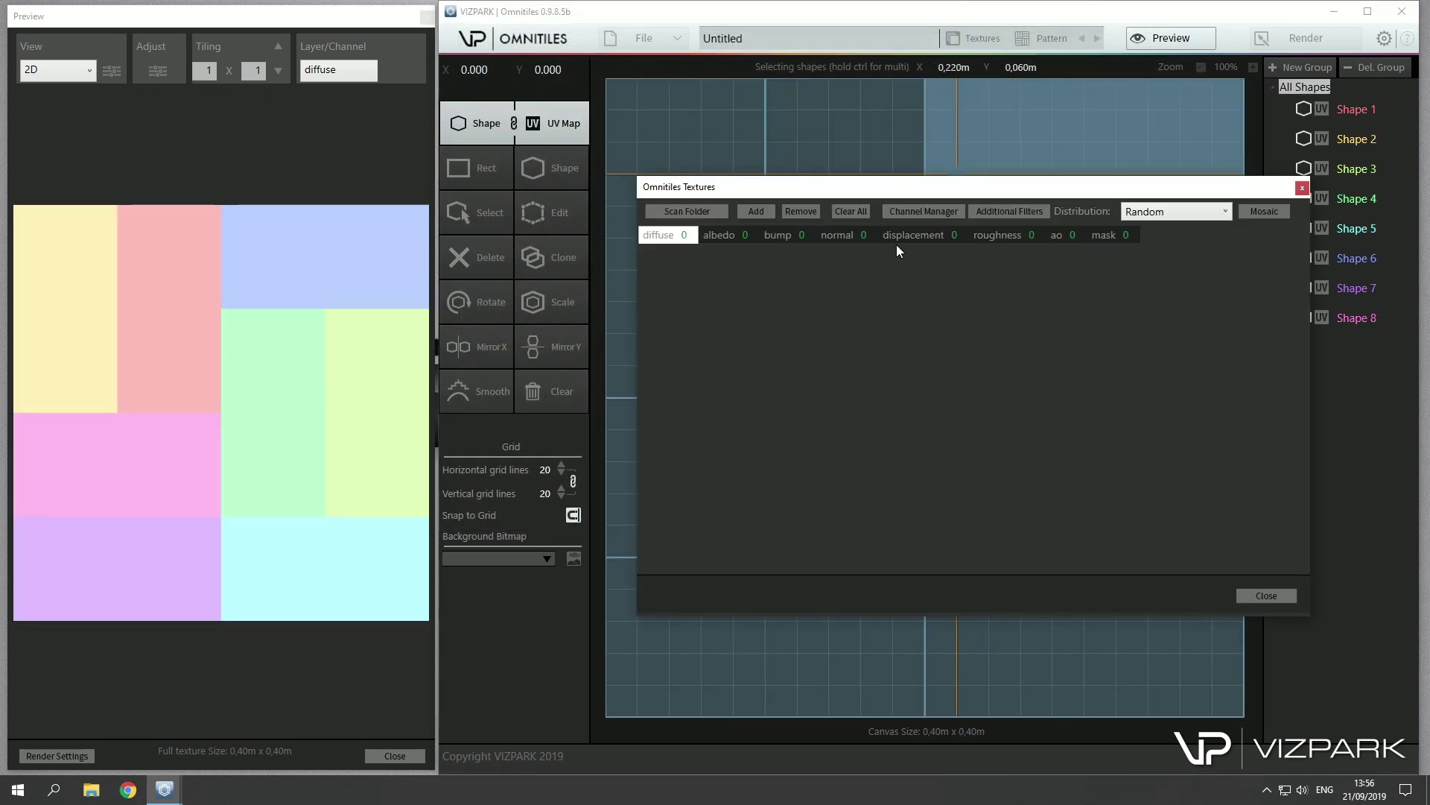
left_click_drag(893, 189, 873, 195)
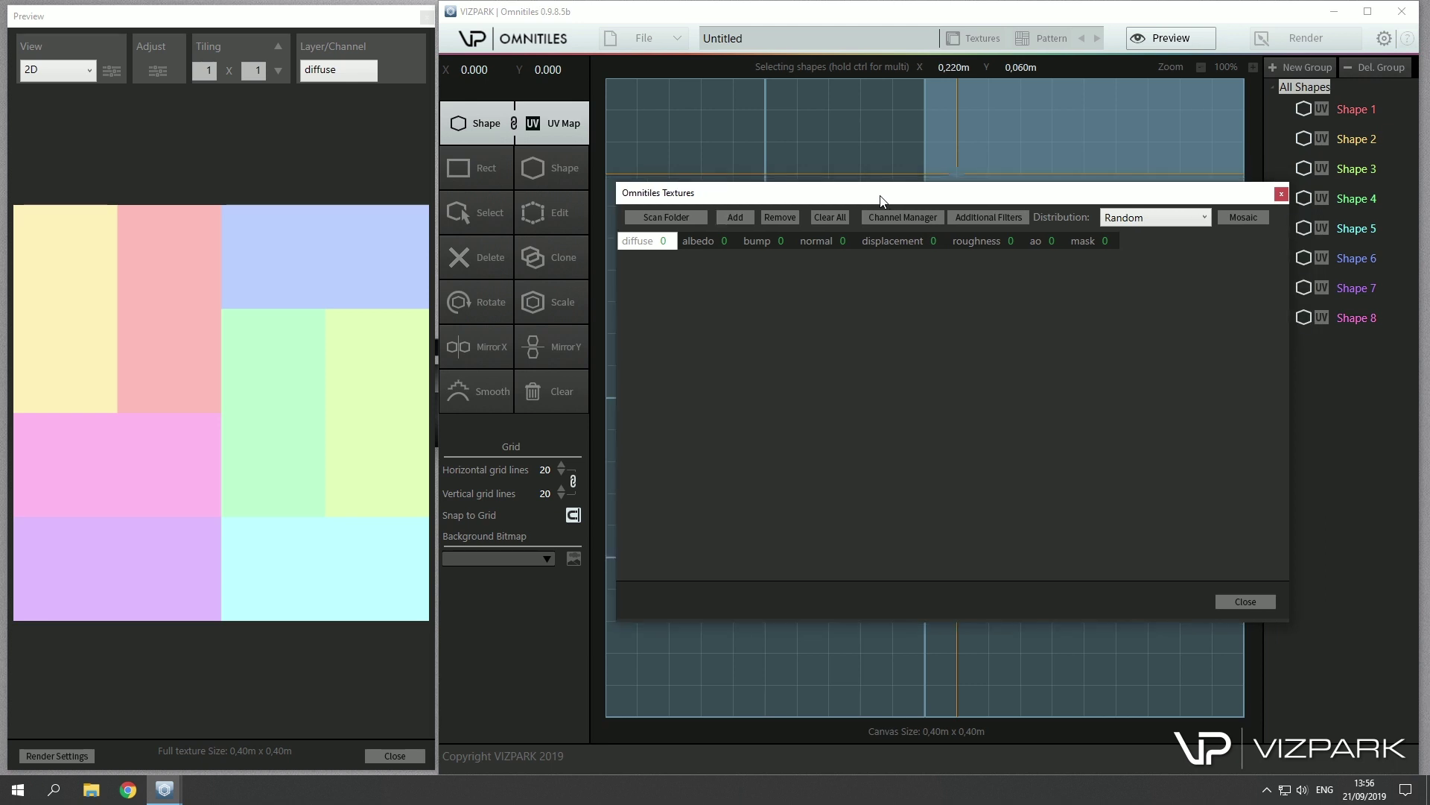
left_click(659, 217)
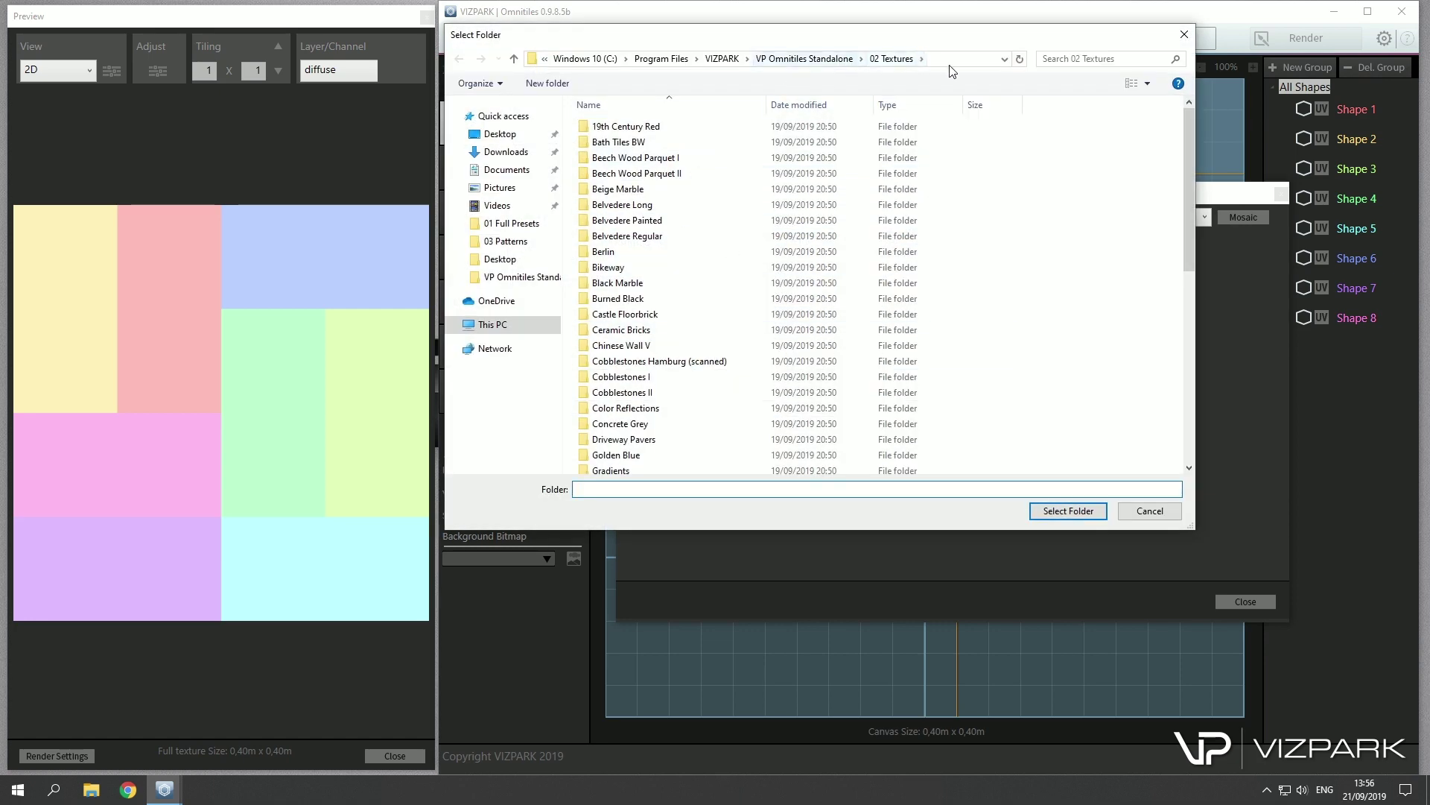
left_click(829, 62)
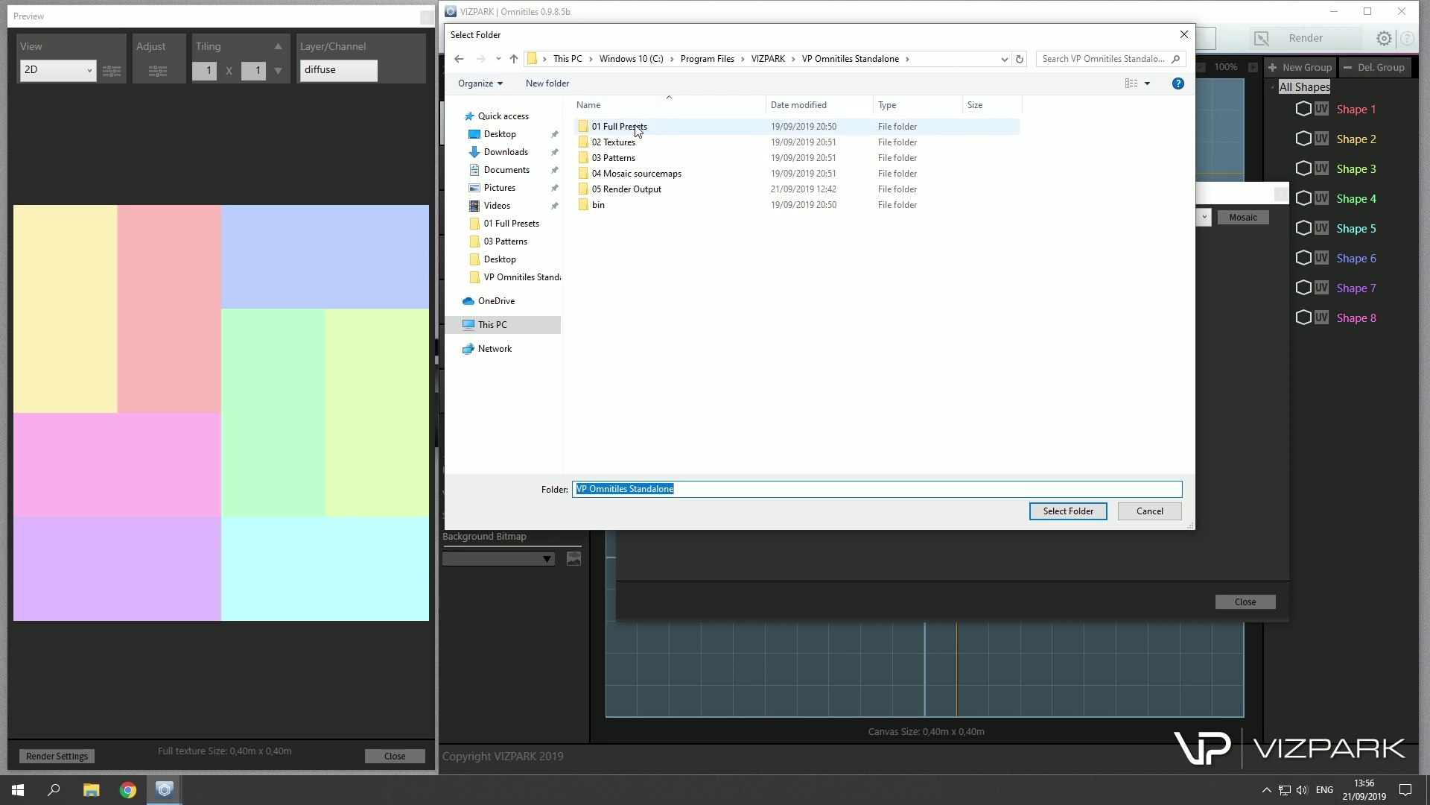
double_click(617, 189)
left_click(820, 59)
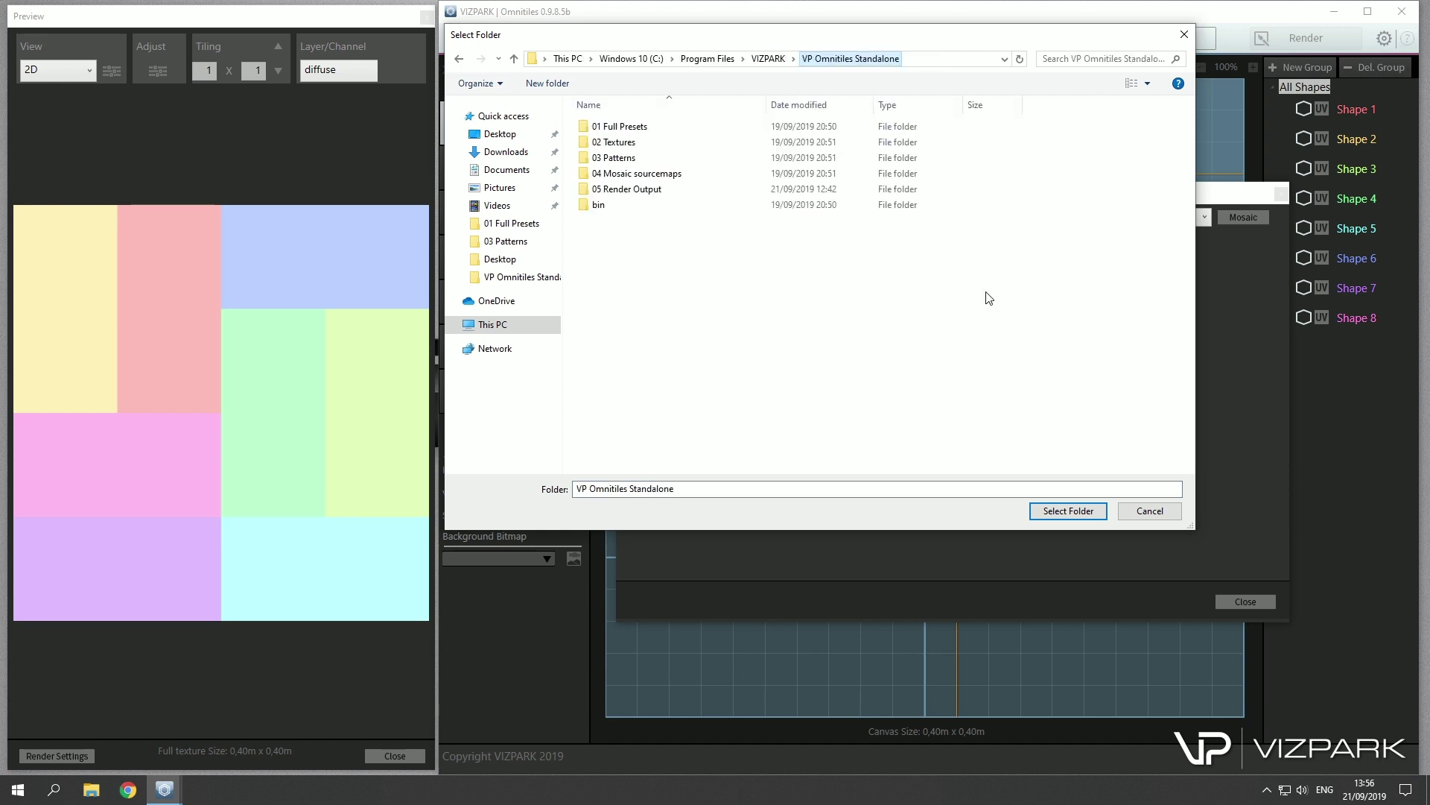
left_click(1146, 511)
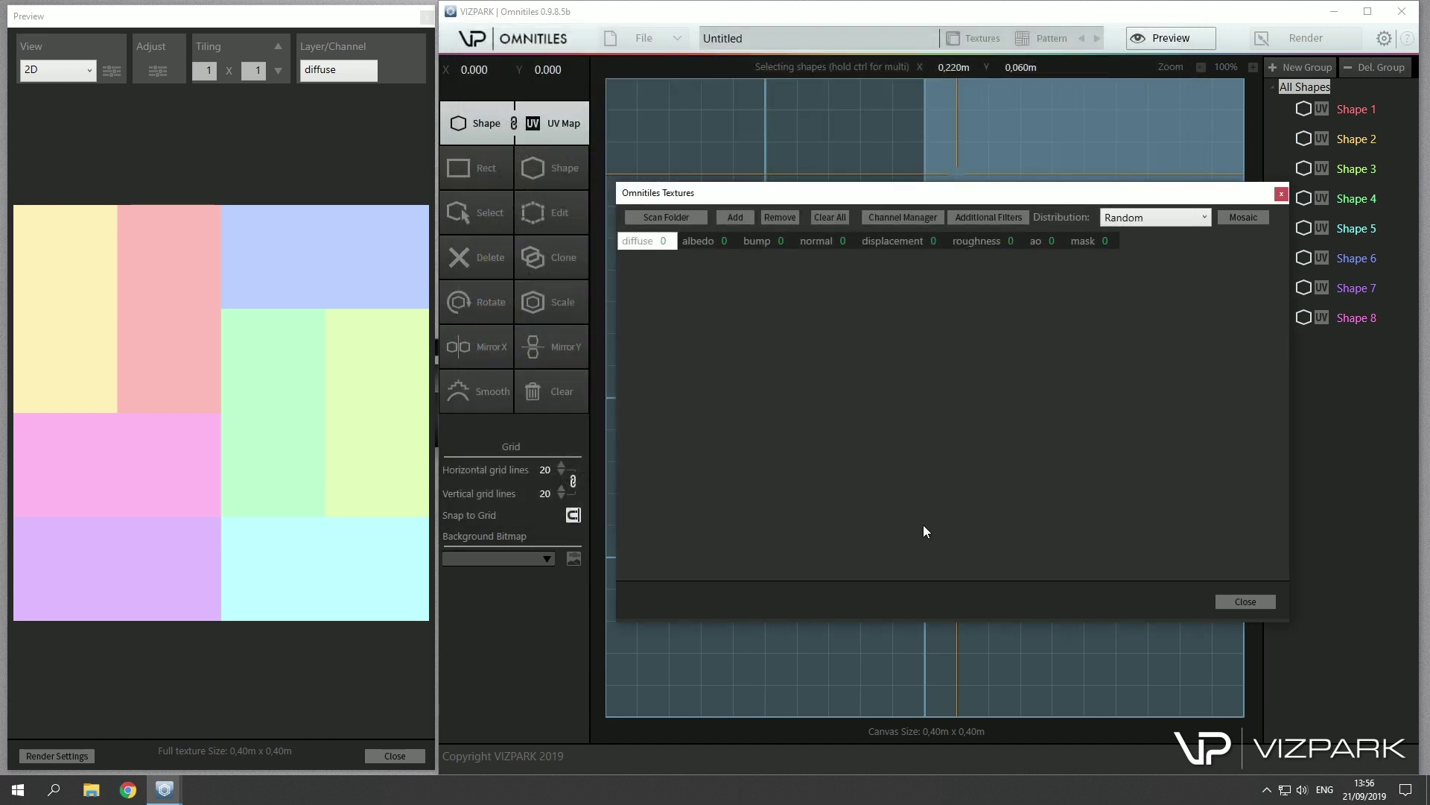
left_click(1243, 601)
- Browse the full presets without loading one, then open Preferences showing a 0,400 Meter canvas
left_click(644, 38)
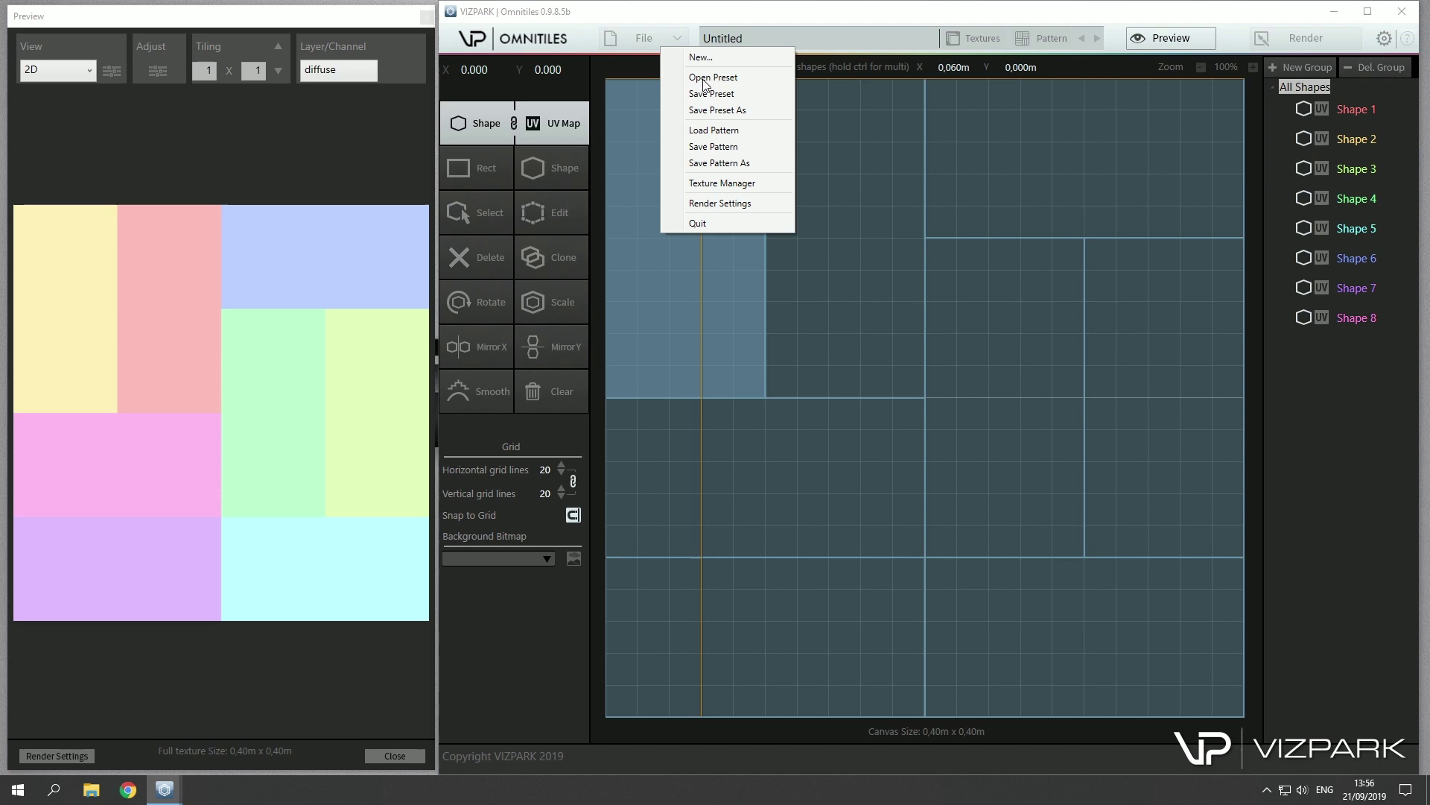
left_click(704, 78)
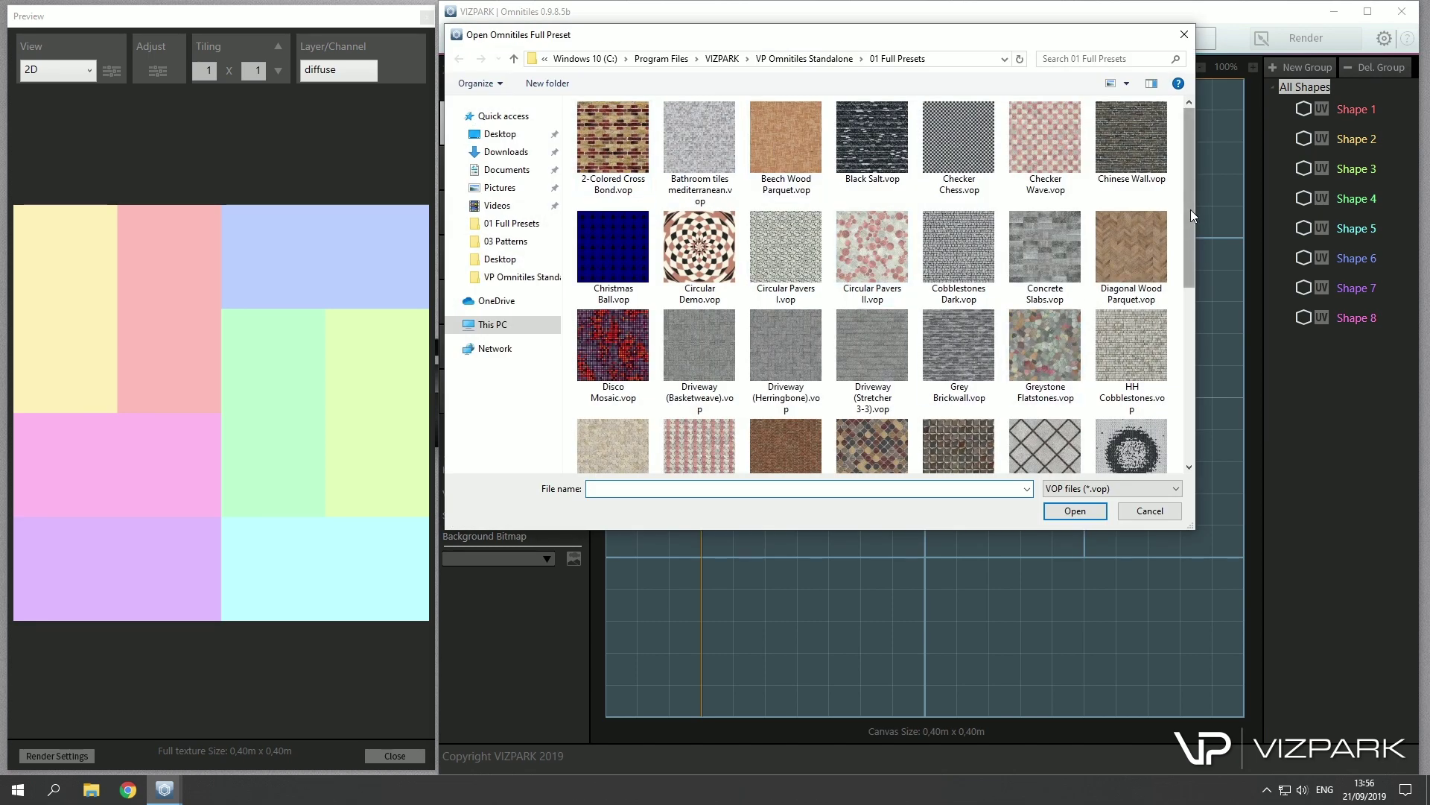
mouse_move(1190, 209)
left_mouse_down()
mouse_move(1189, 354)
mouse_move(1182, 182)
left_mouse_up()
left_click(1184, 34)
left_click(1382, 39)
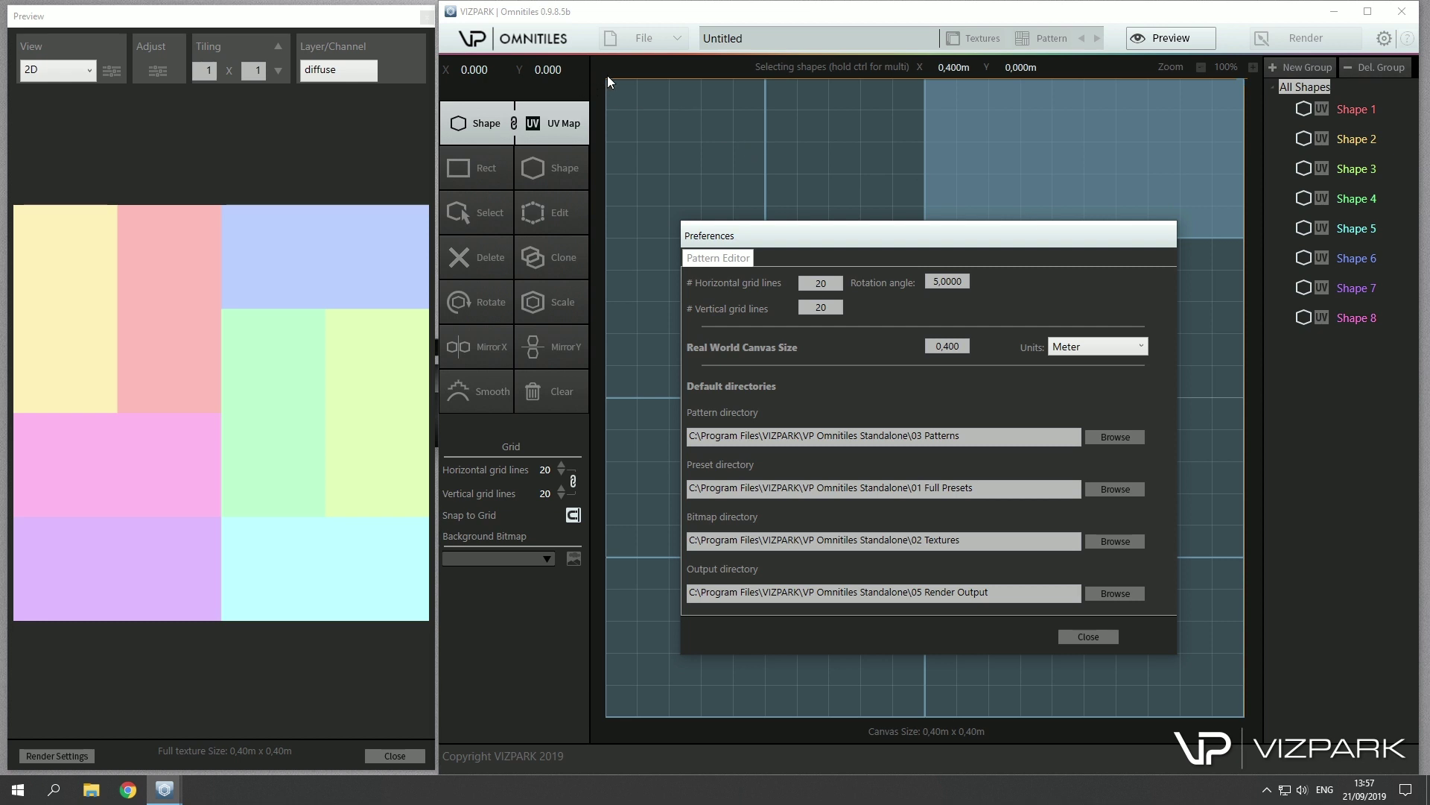
- Set the real-world canvas size to 1 Feet in Preferences
left_click(1114, 639)
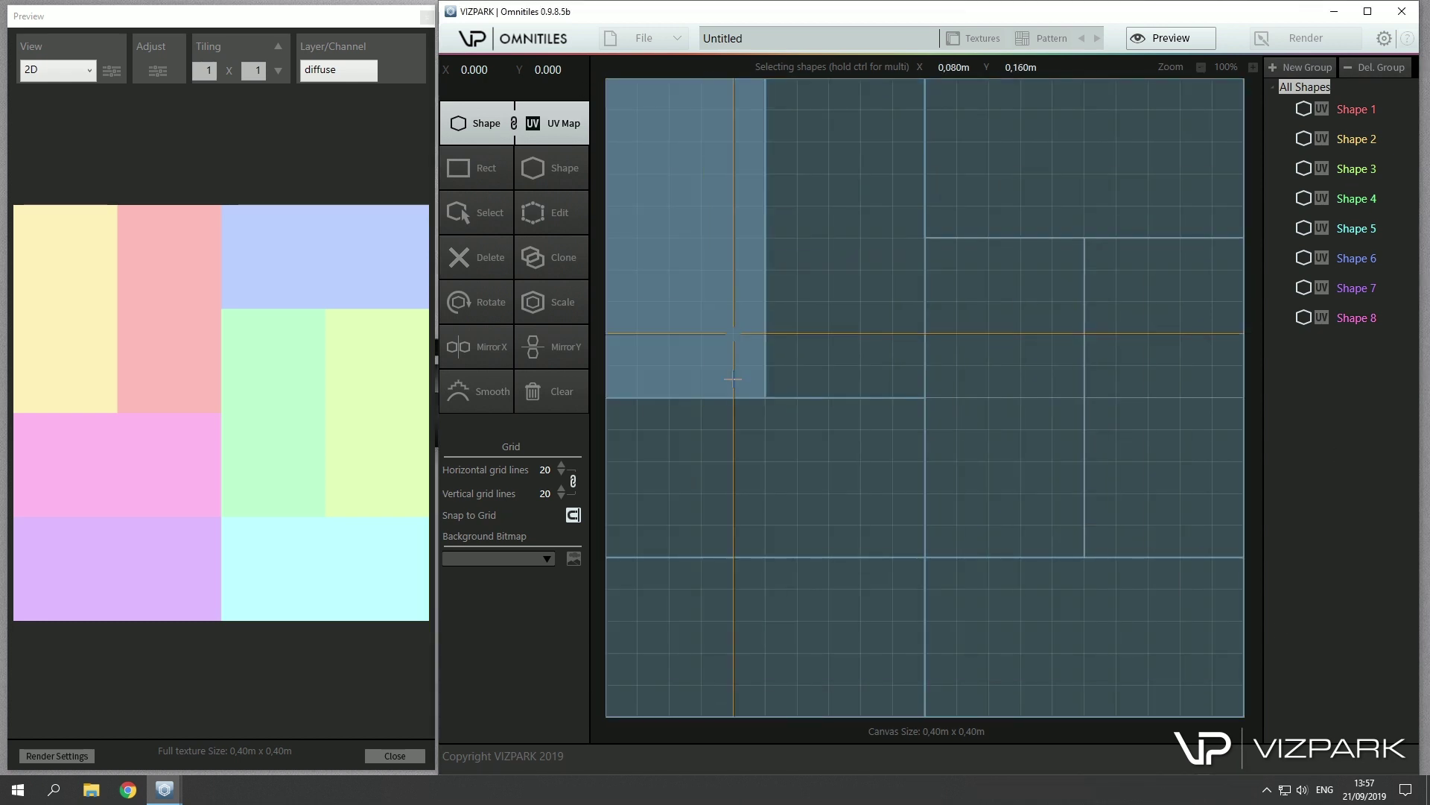
left_click(1383, 39)
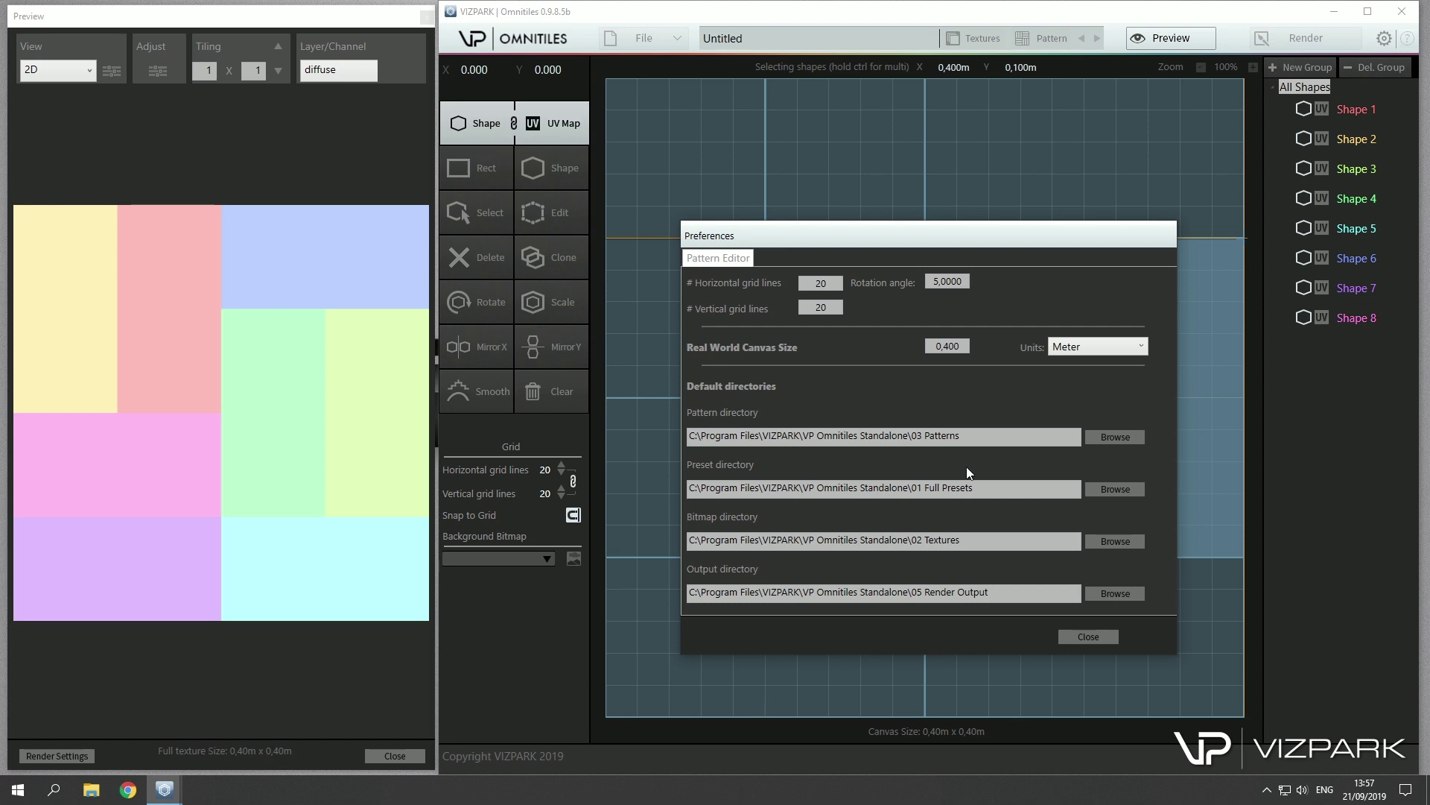
double_click(961, 345)
type("1")
left_click(1101, 350)
left_click(1085, 387)
left_click(1076, 637)
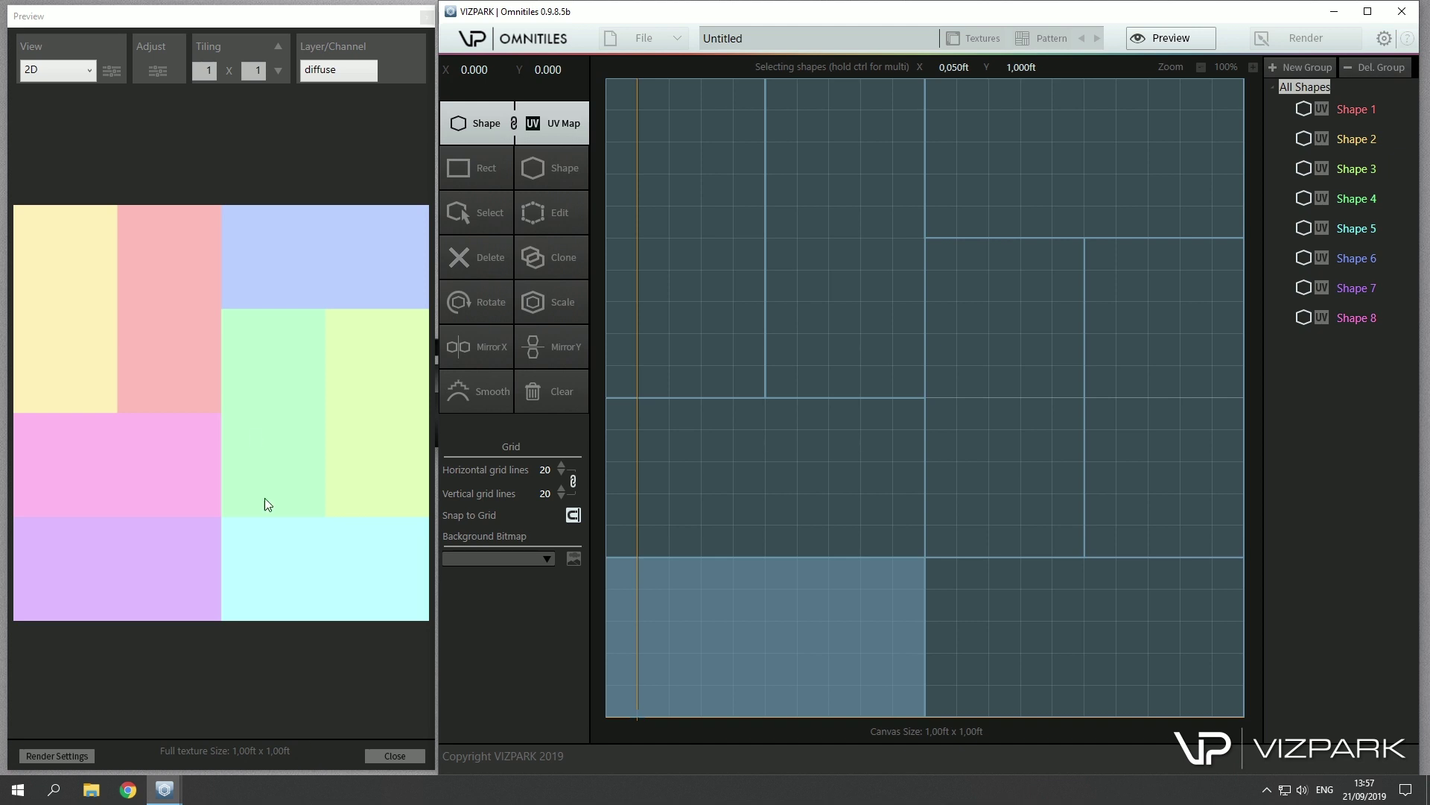
- Raise the preview tiling to 5 x 5 and open Render Settings
left_click(279, 47)
left_click(279, 47)
left_click(279, 47)
left_click(278, 47)
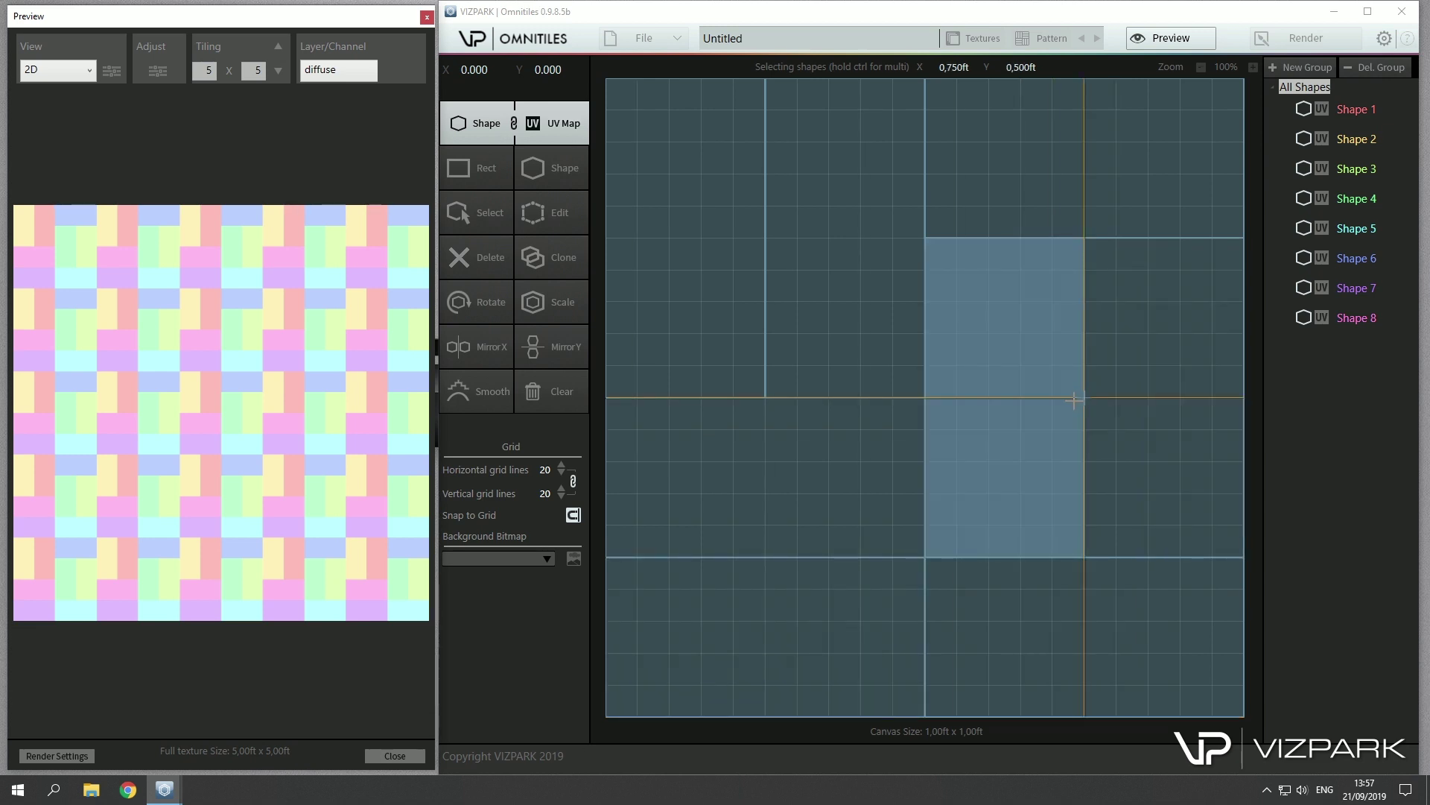
left_click(1306, 40)
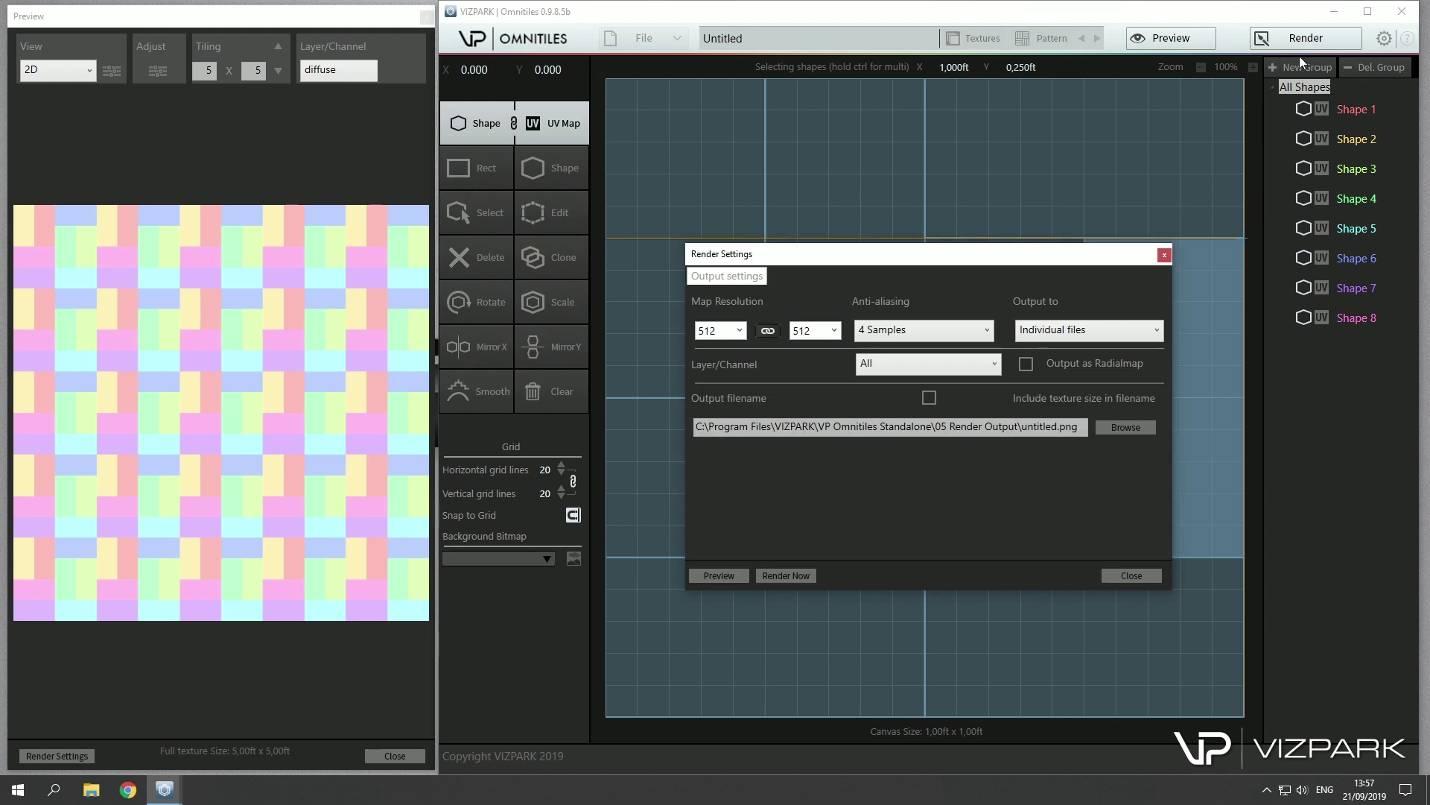
- Include texture size in output file names and keep the map resolution at 512 x 512
left_click(929, 399)
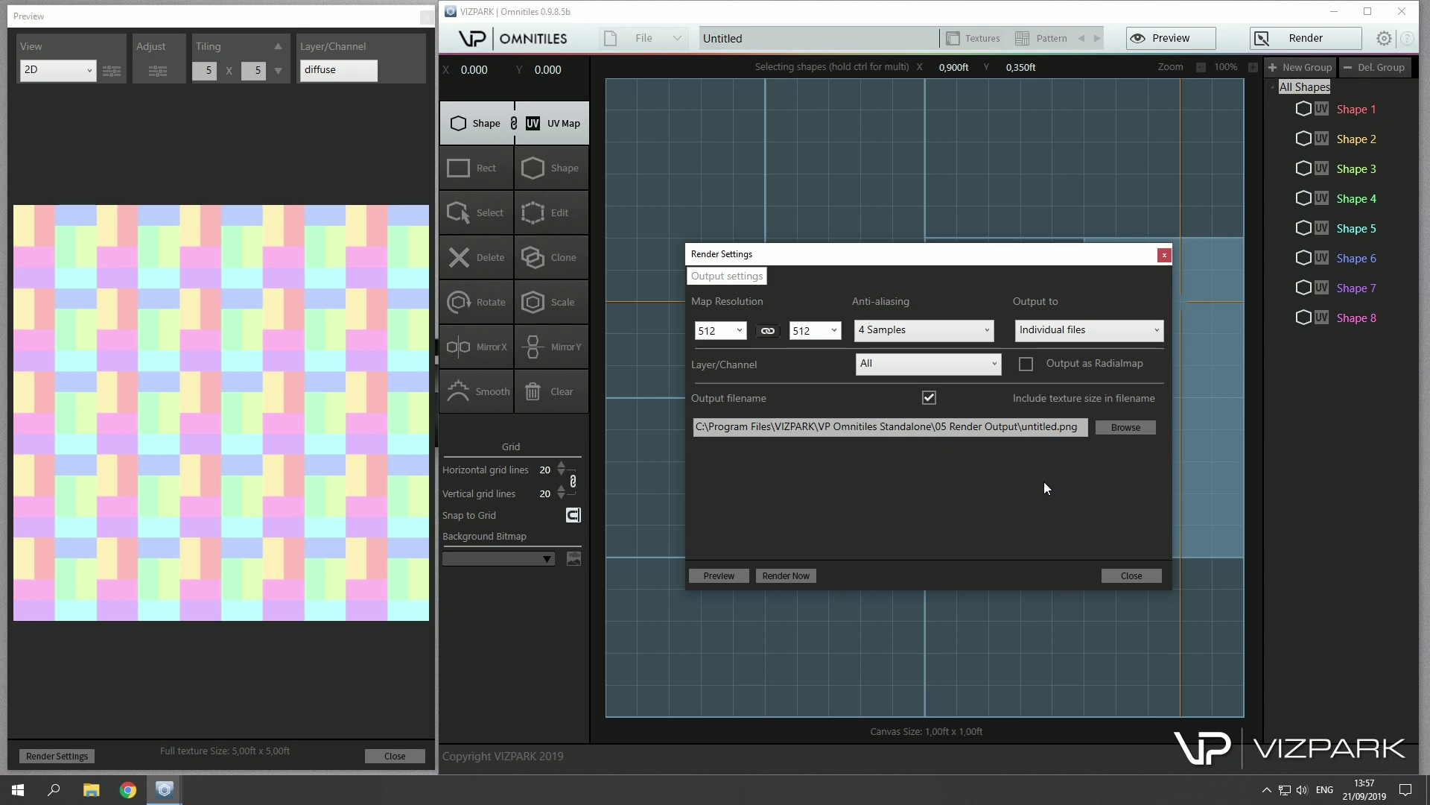
left_click(1125, 574)
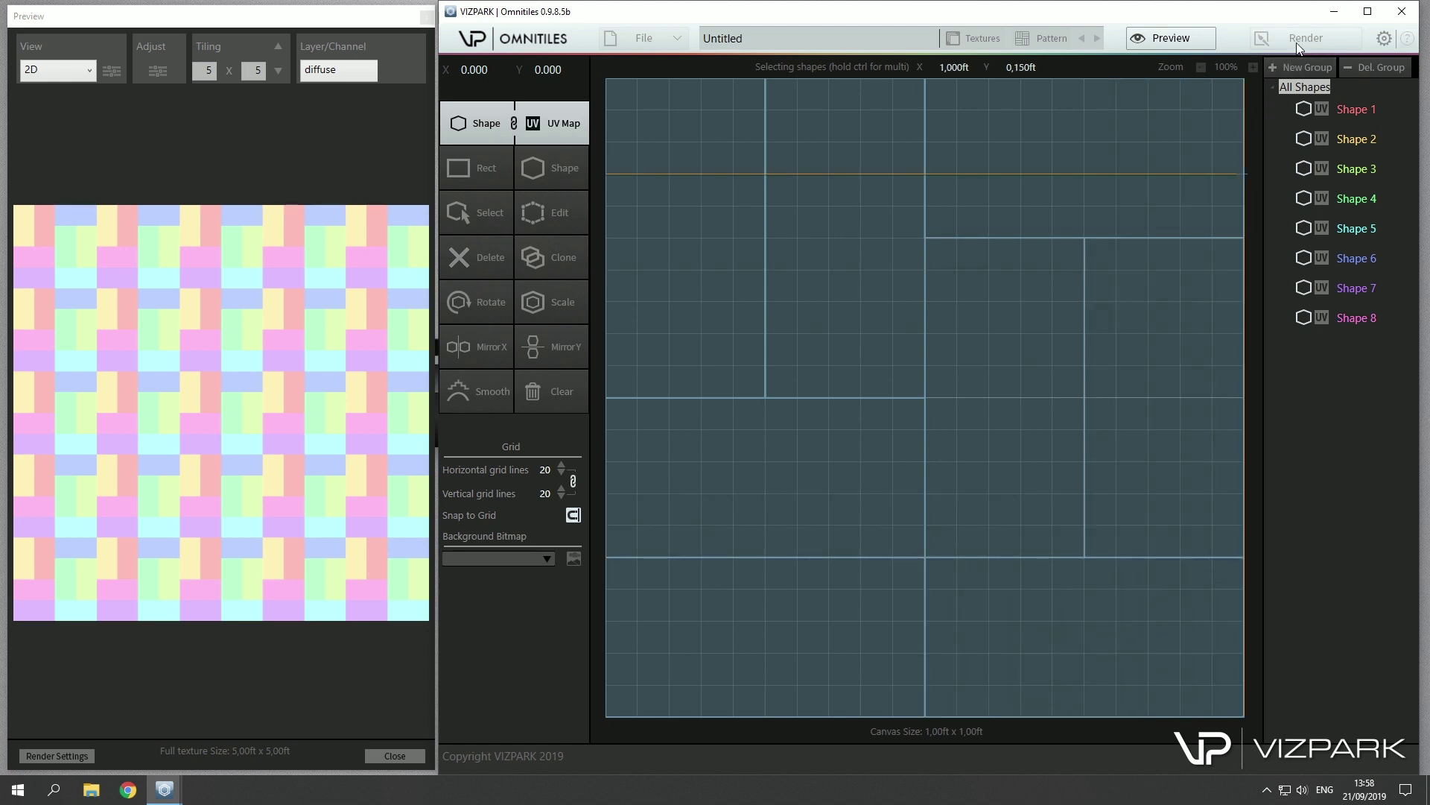
left_click(1296, 43)
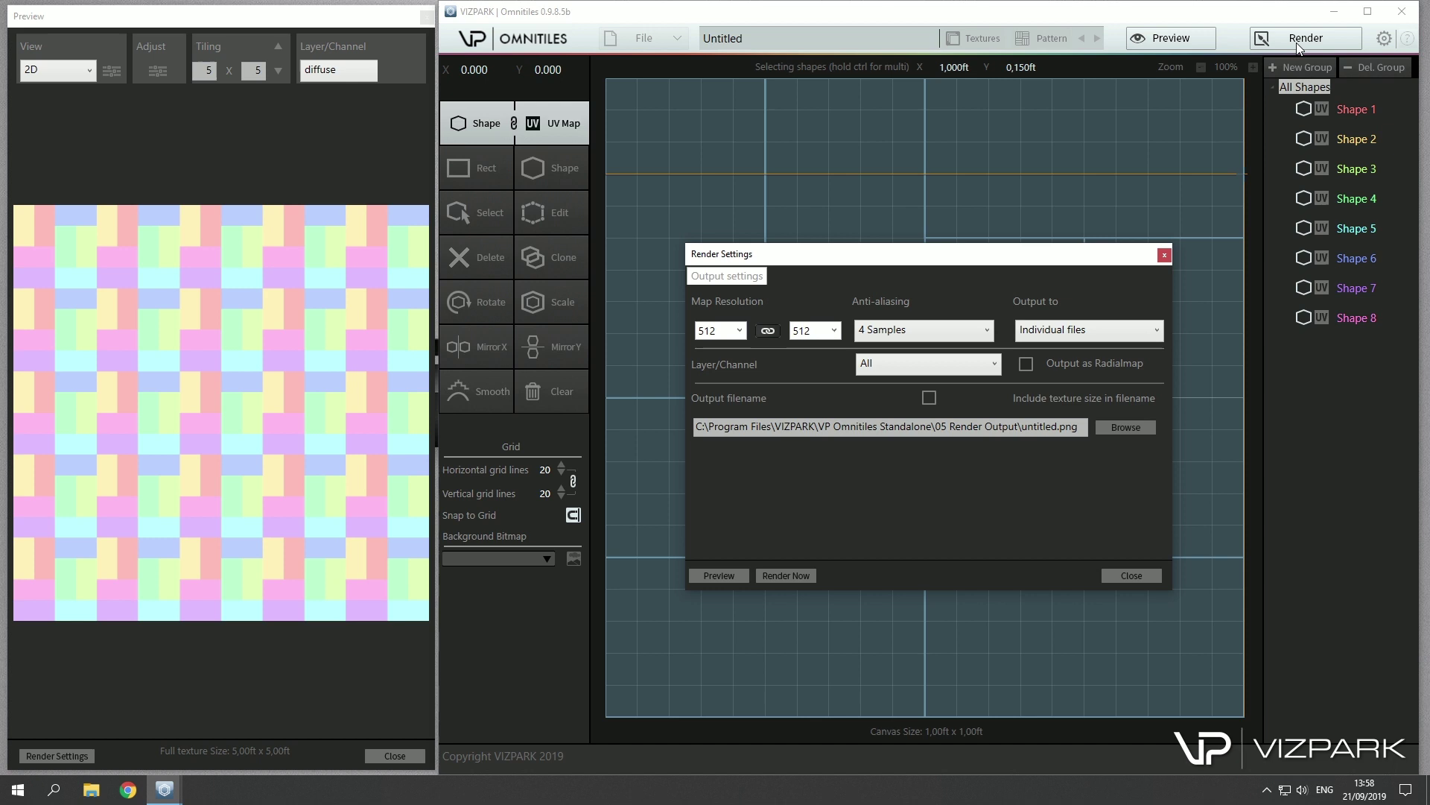
left_click(739, 330)
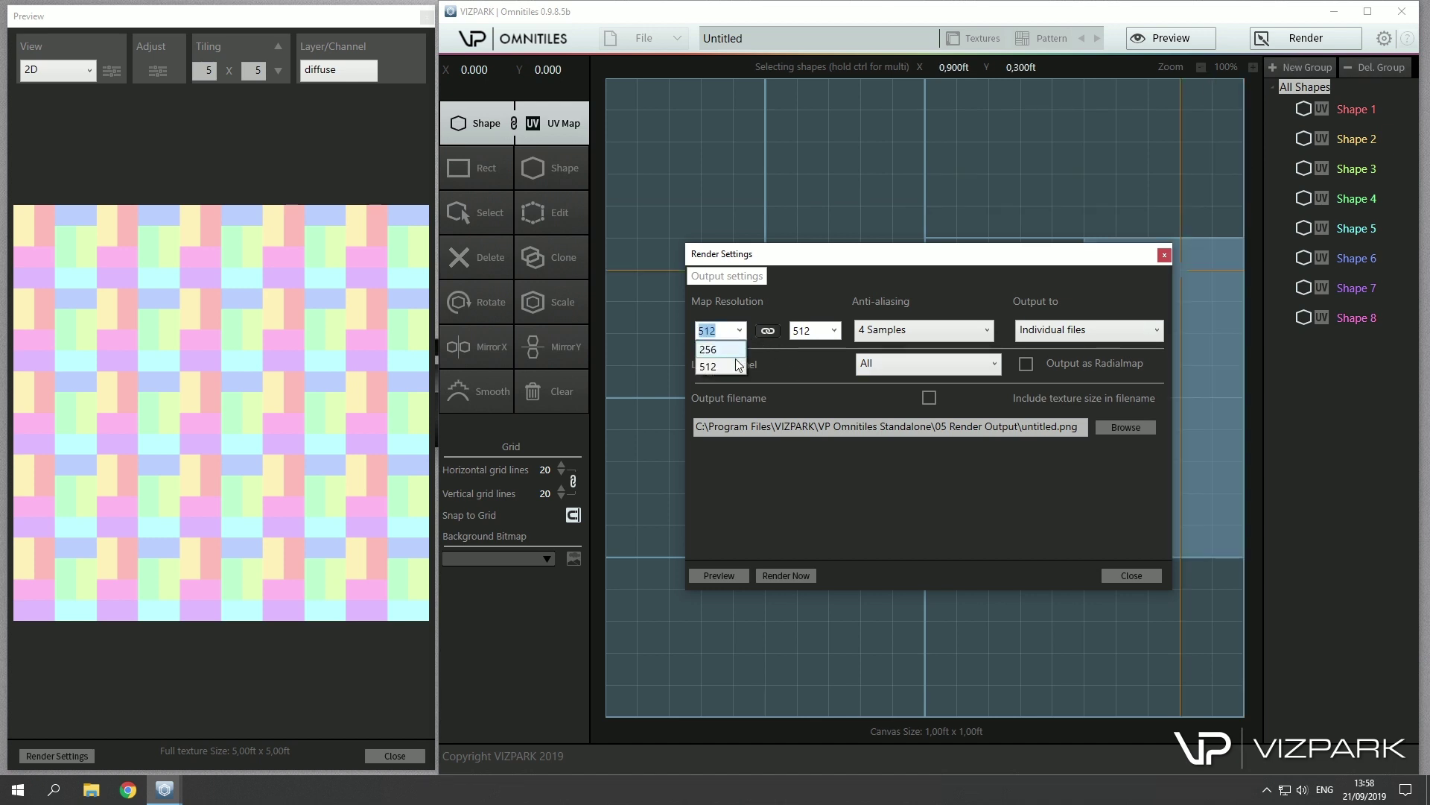
left_click(730, 366)
left_click(833, 330)
left_click(815, 366)
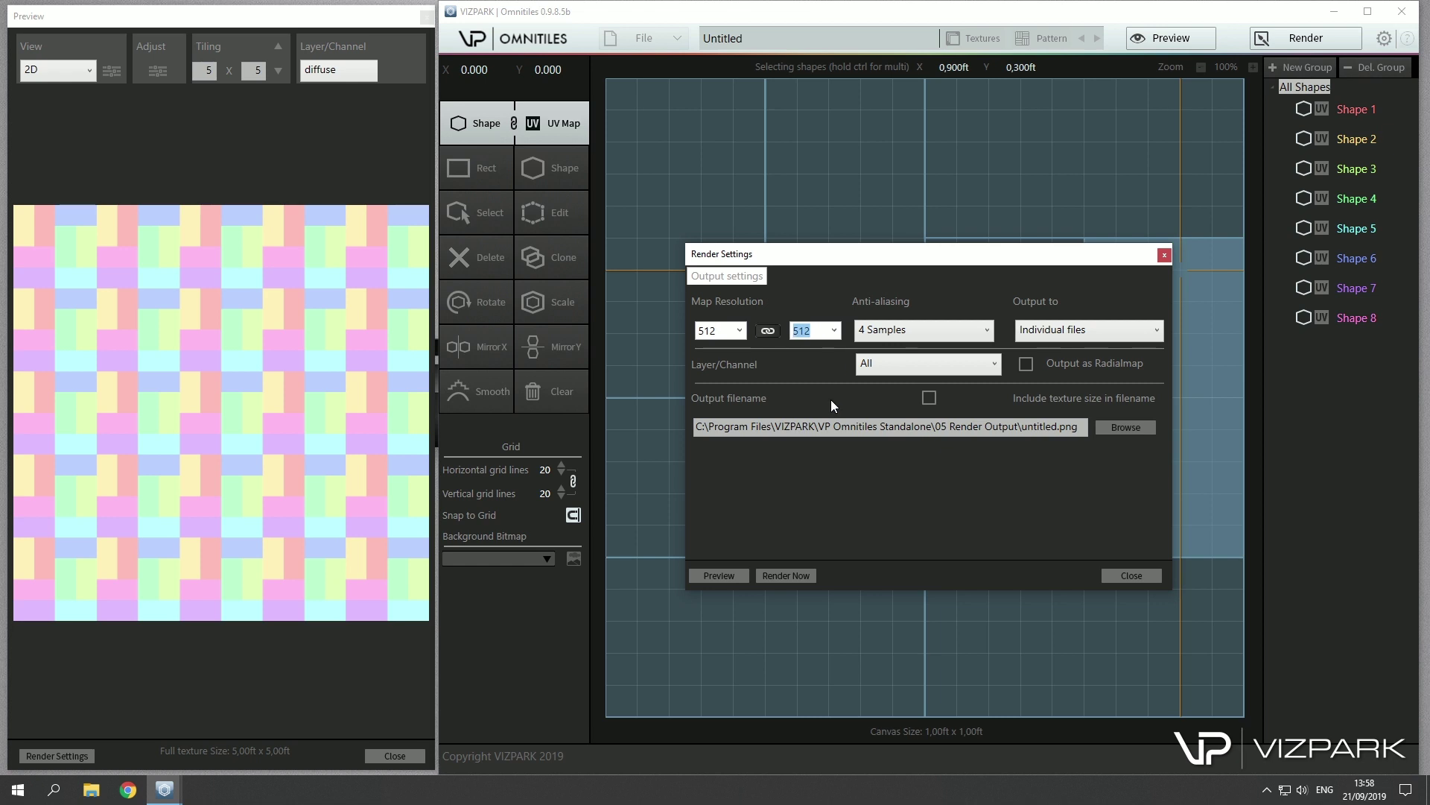
left_click(1111, 571)
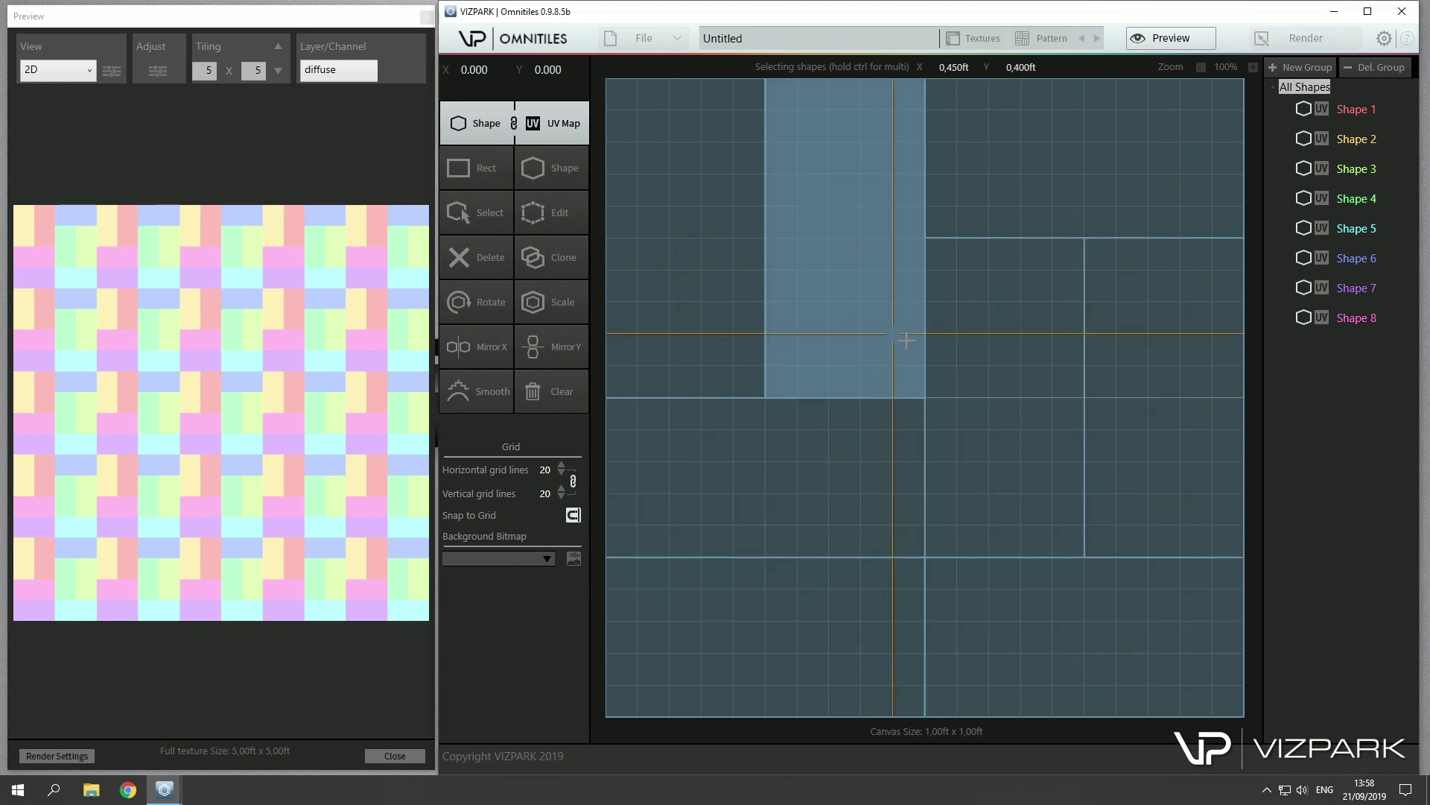
left_click(1296, 38)
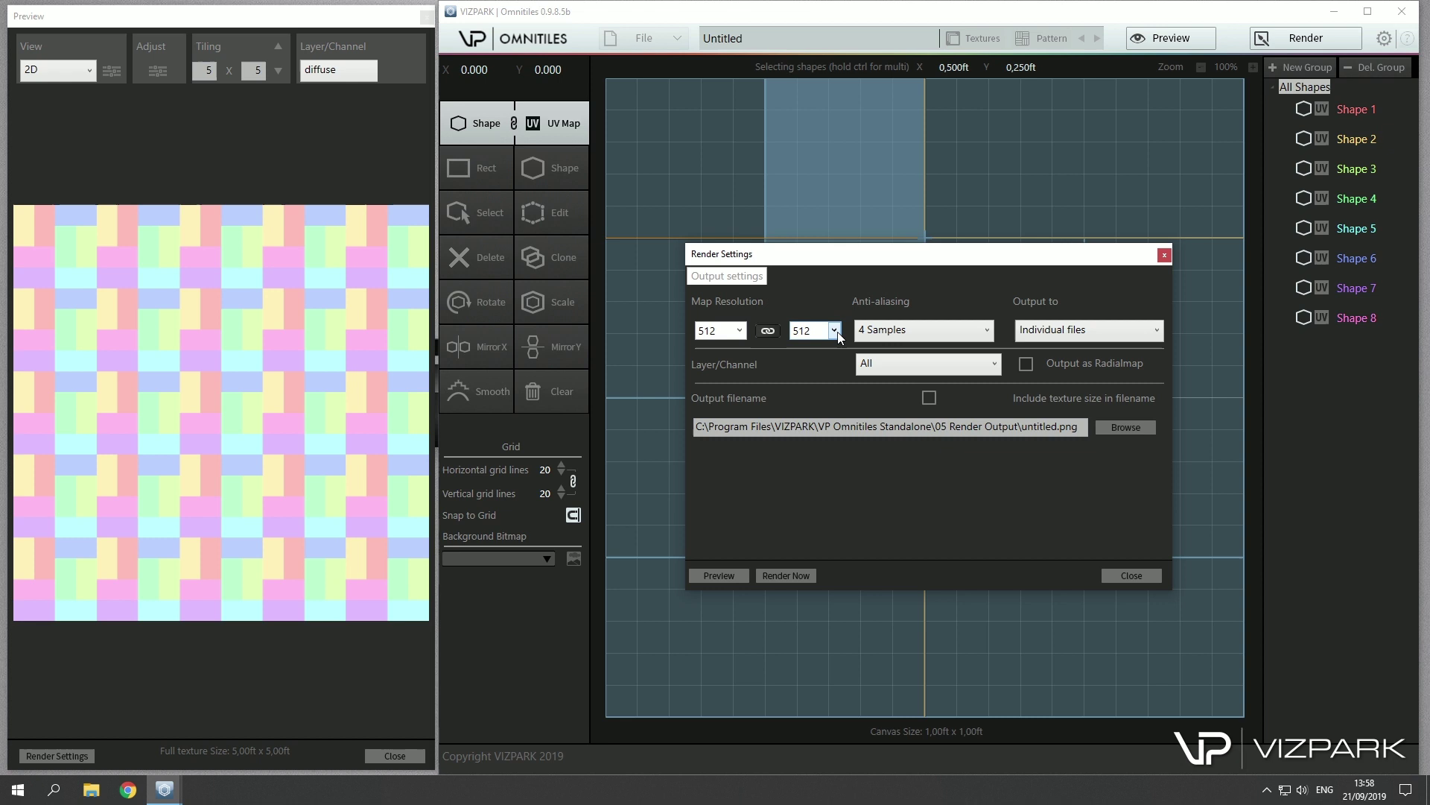
left_click(1132, 575)
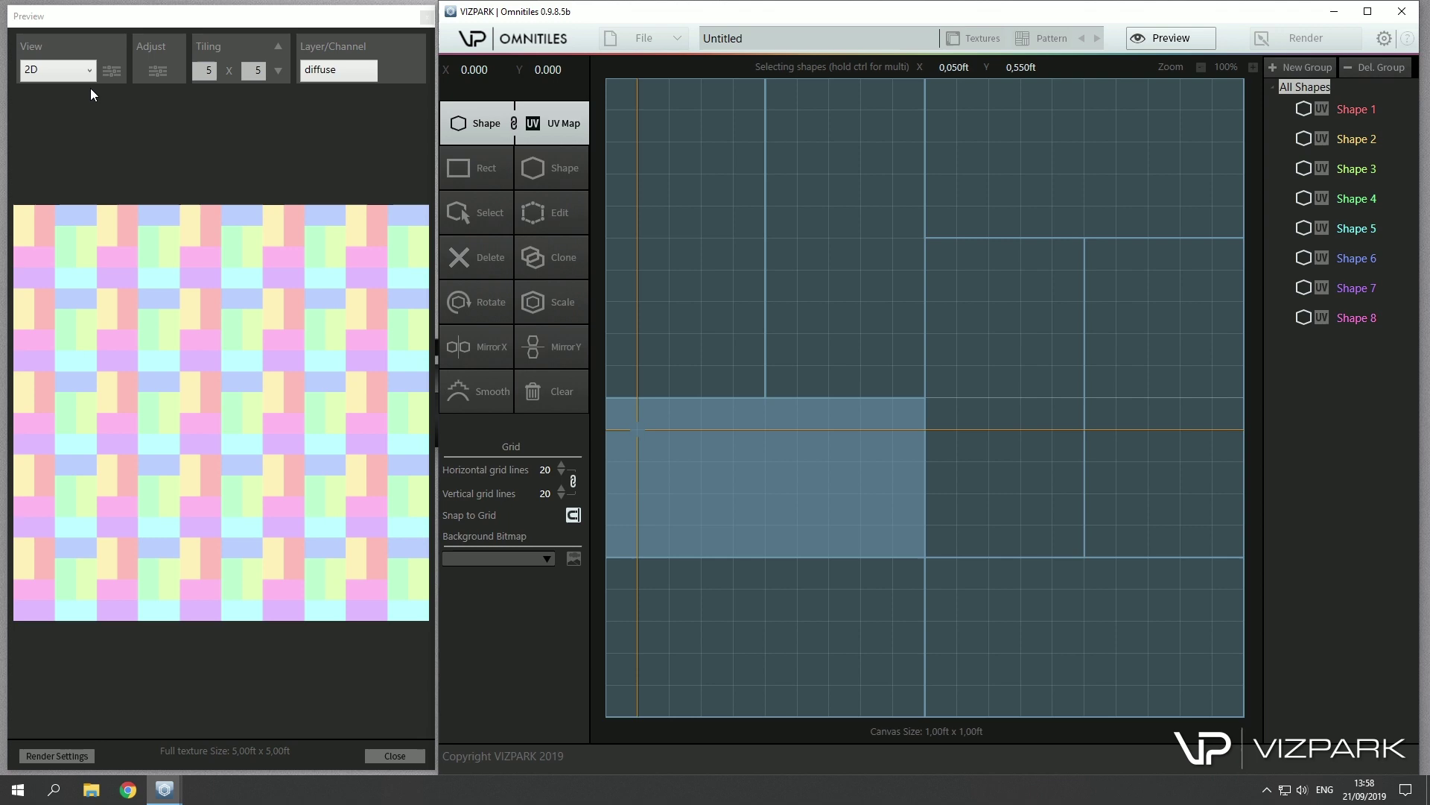
- Load the 2-Colored Cross Bond full preset from File > Open Preset
left_click(625, 37)
left_click(680, 58)
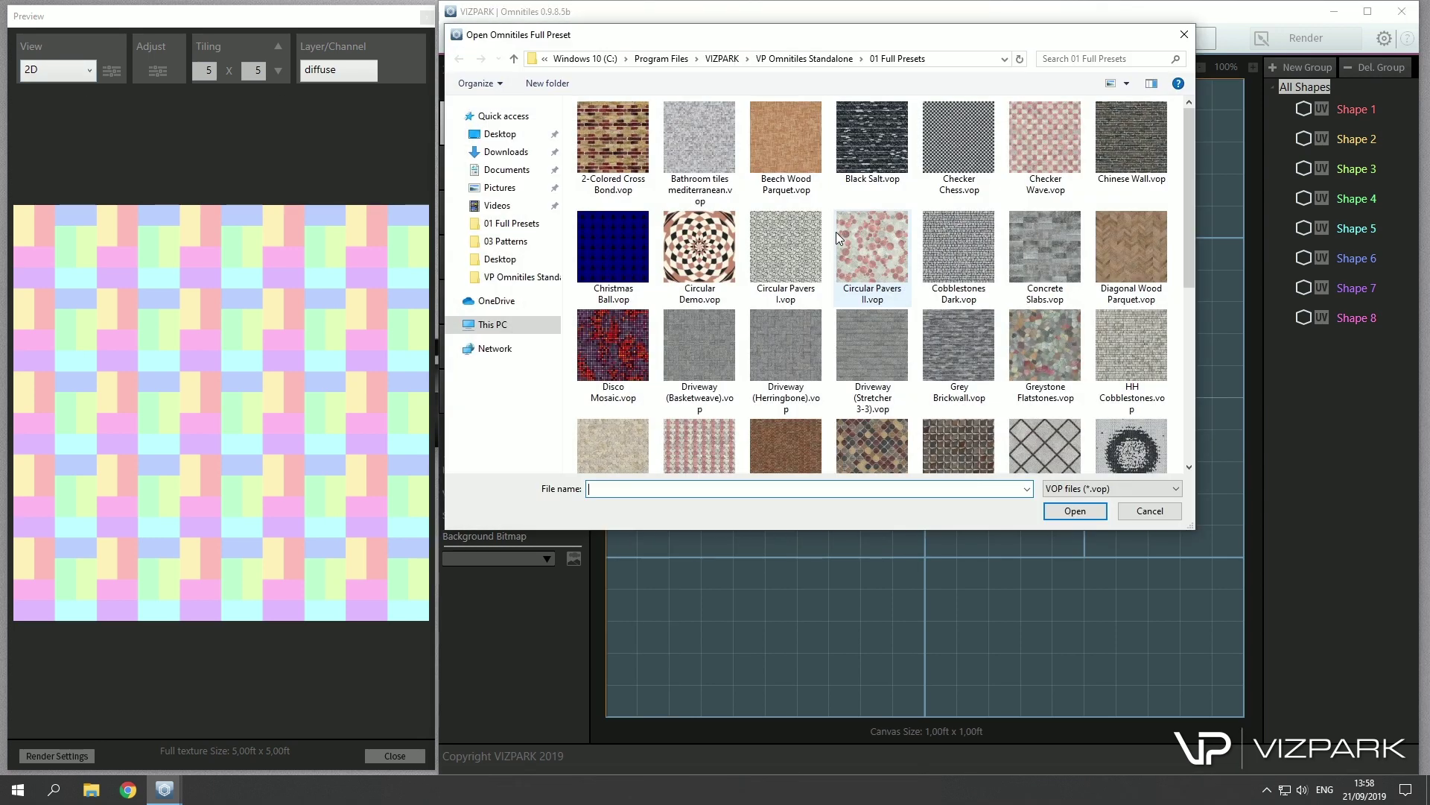
double_click(627, 149)
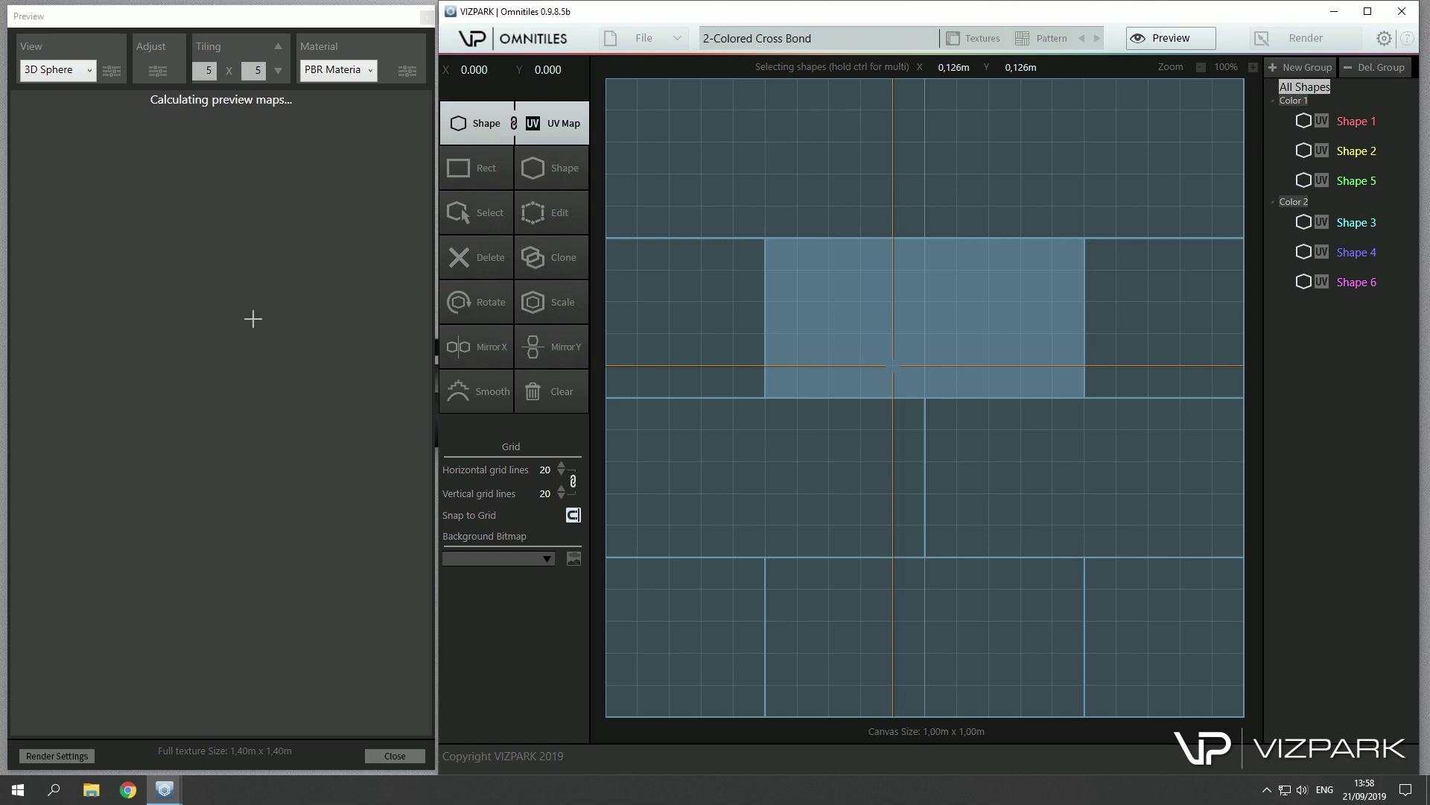
- Orbit, zoom and pan the sphere preview to inspect the red-and-yellow Cross Bond brick material
left_click(240, 364)
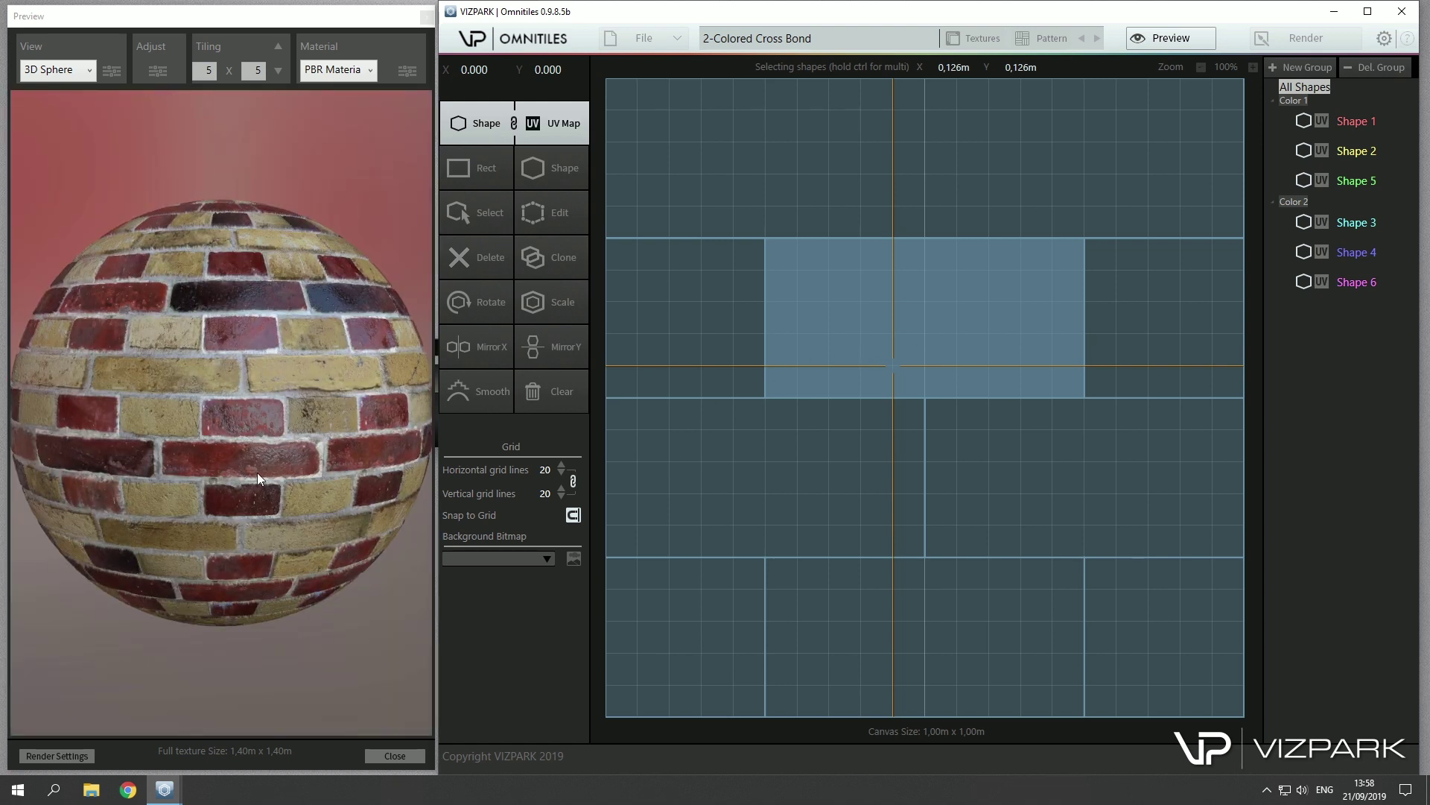
left_click_drag(248, 464, 229, 386)
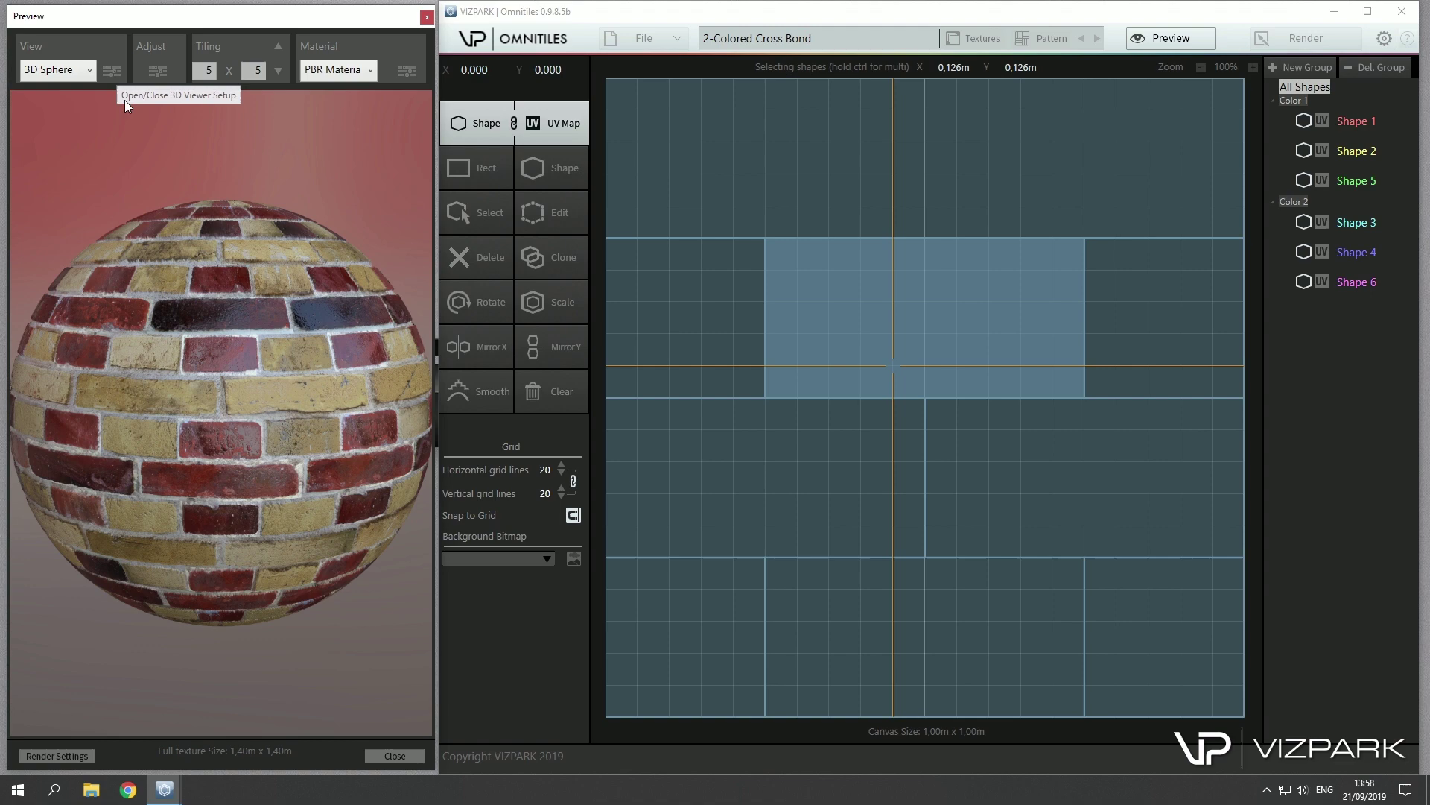
left_click_drag(195, 492, 265, 468)
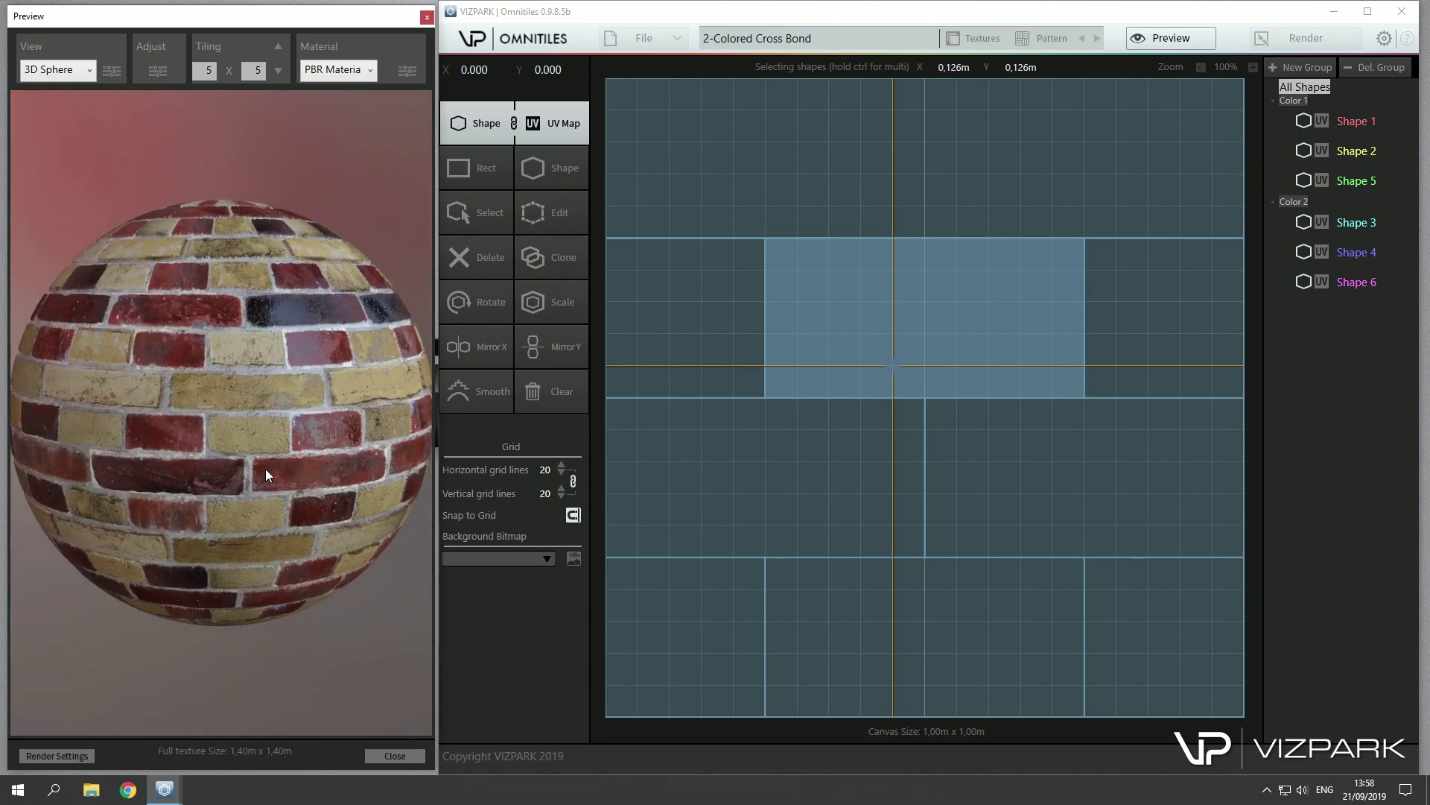
scroll(226, 419, "down", 3)
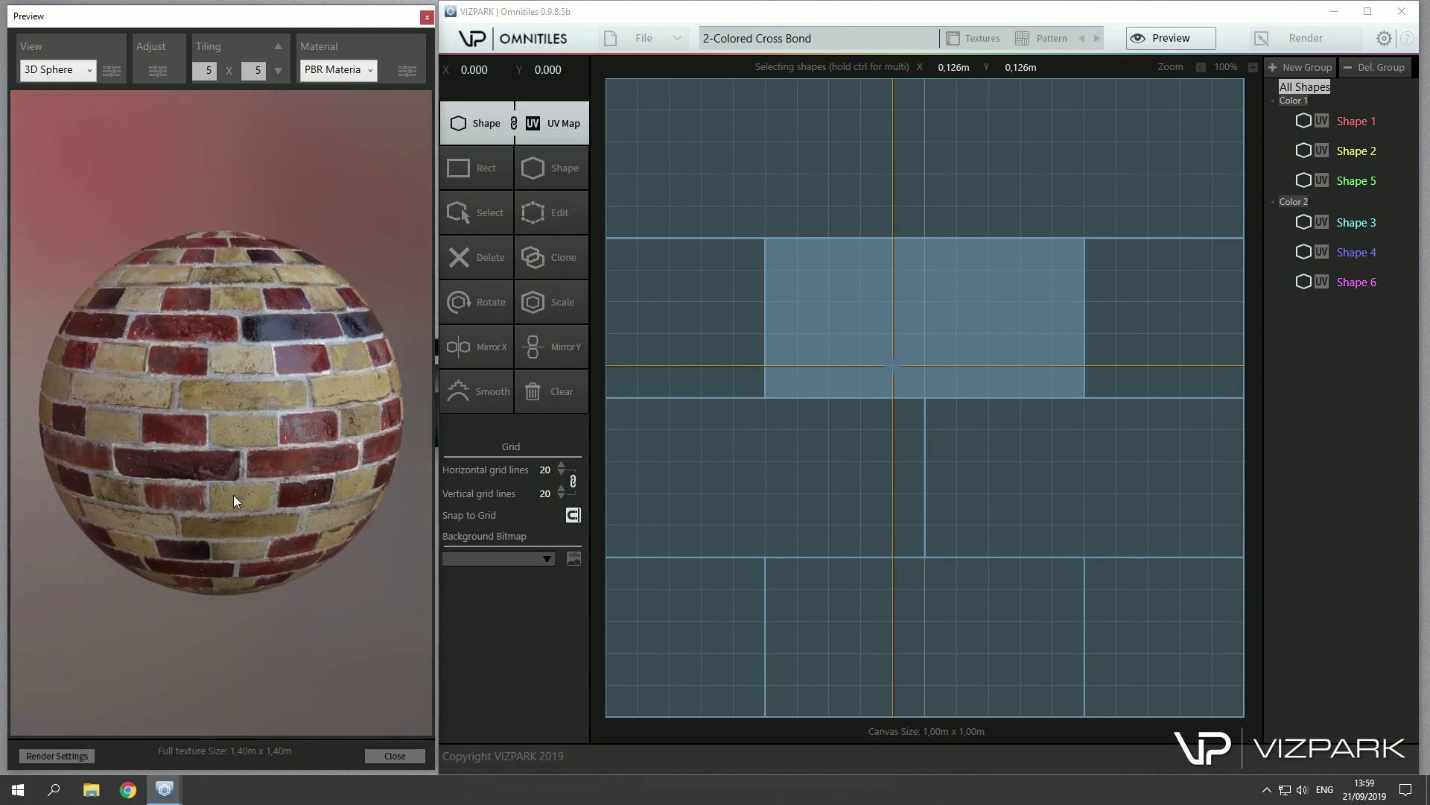
scroll(214, 617, "up", 6)
scroll(243, 346, "down", 5)
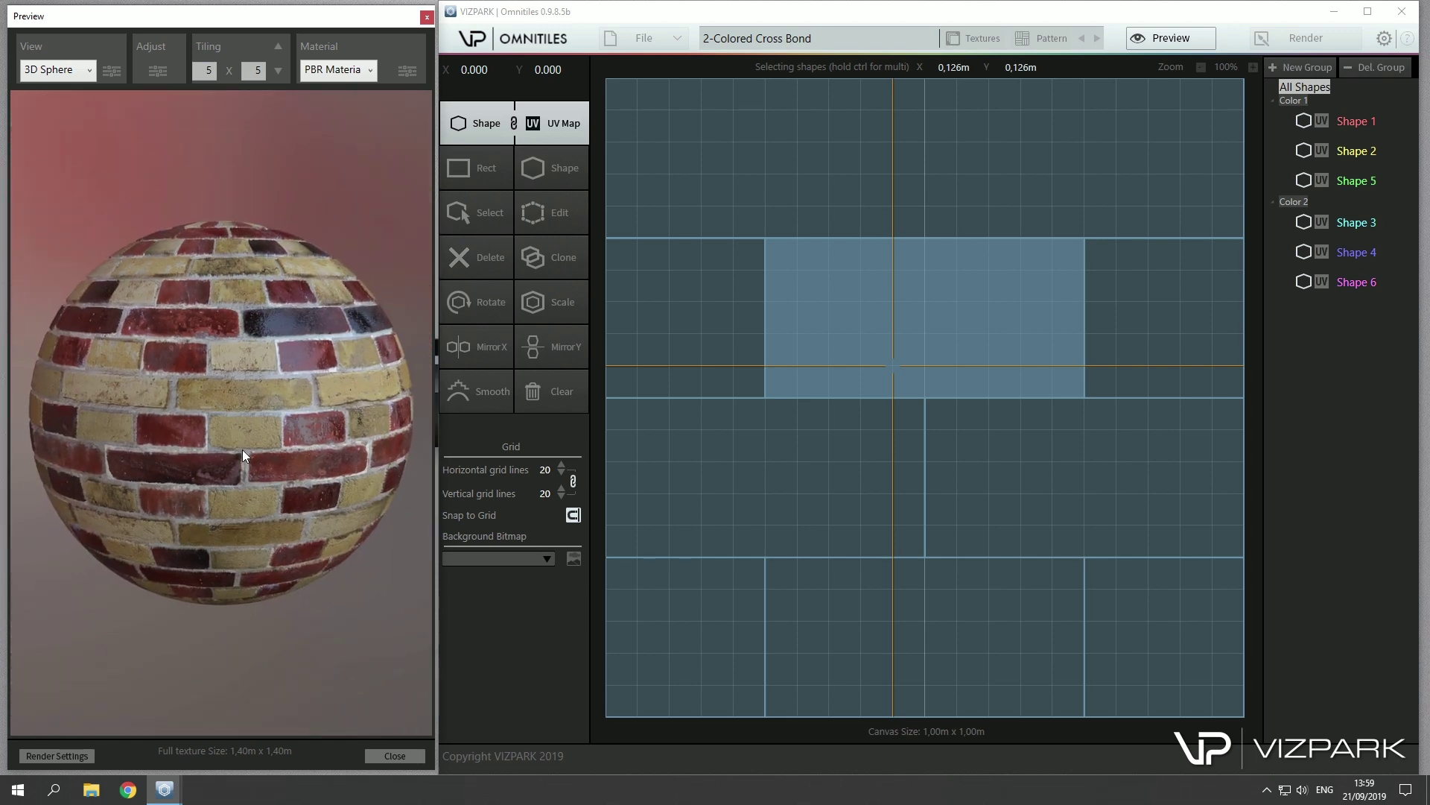
left_click_drag(243, 414, 248, 381)
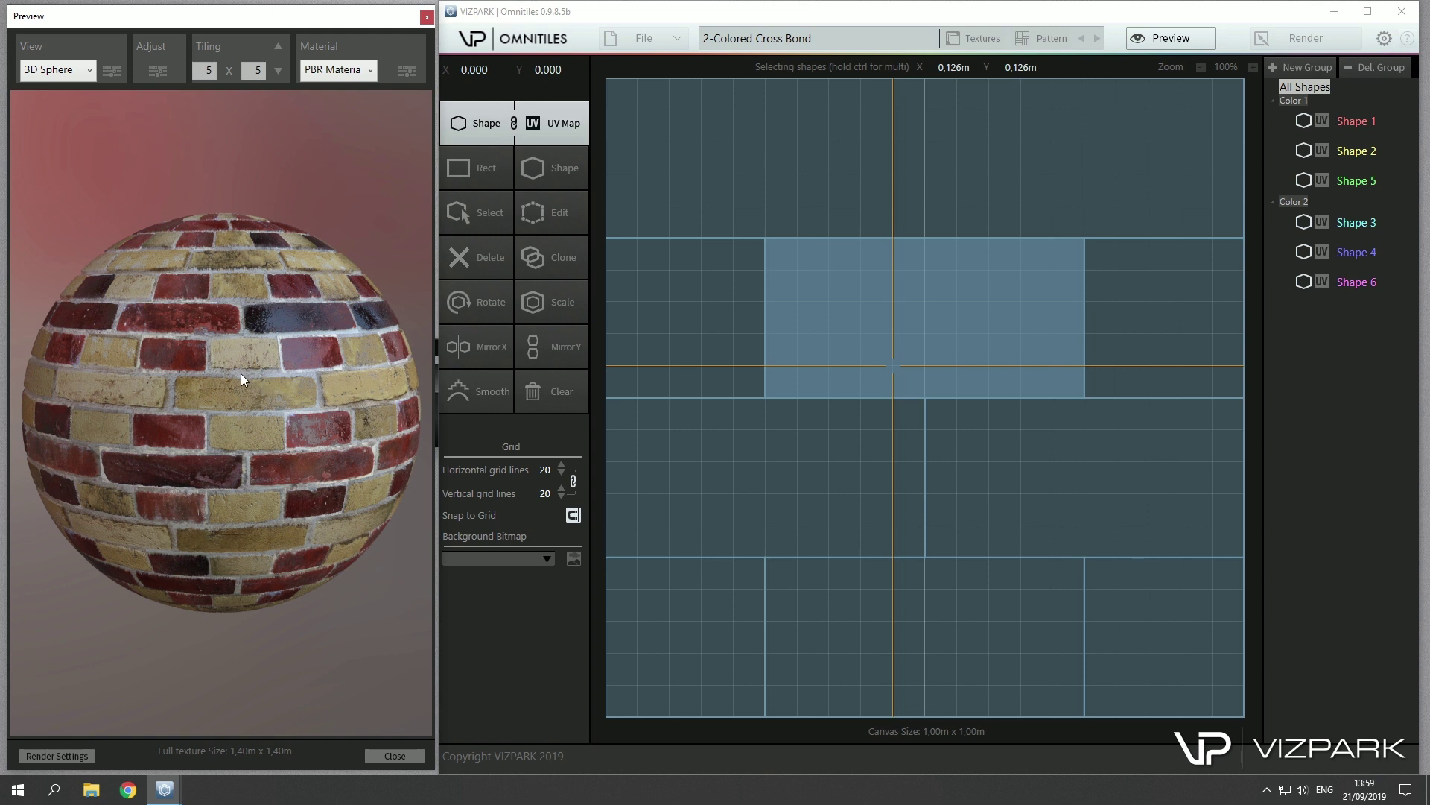
mouse_move(240, 374)
left_mouse_down()
mouse_move(227, 389)
mouse_move(261, 408)
mouse_move(252, 351)
mouse_move(195, 359)
mouse_move(223, 351)
mouse_move(261, 392)
mouse_move(186, 388)
mouse_move(280, 364)
mouse_move(195, 419)
mouse_move(277, 379)
mouse_move(228, 418)
mouse_move(232, 382)
left_mouse_up()
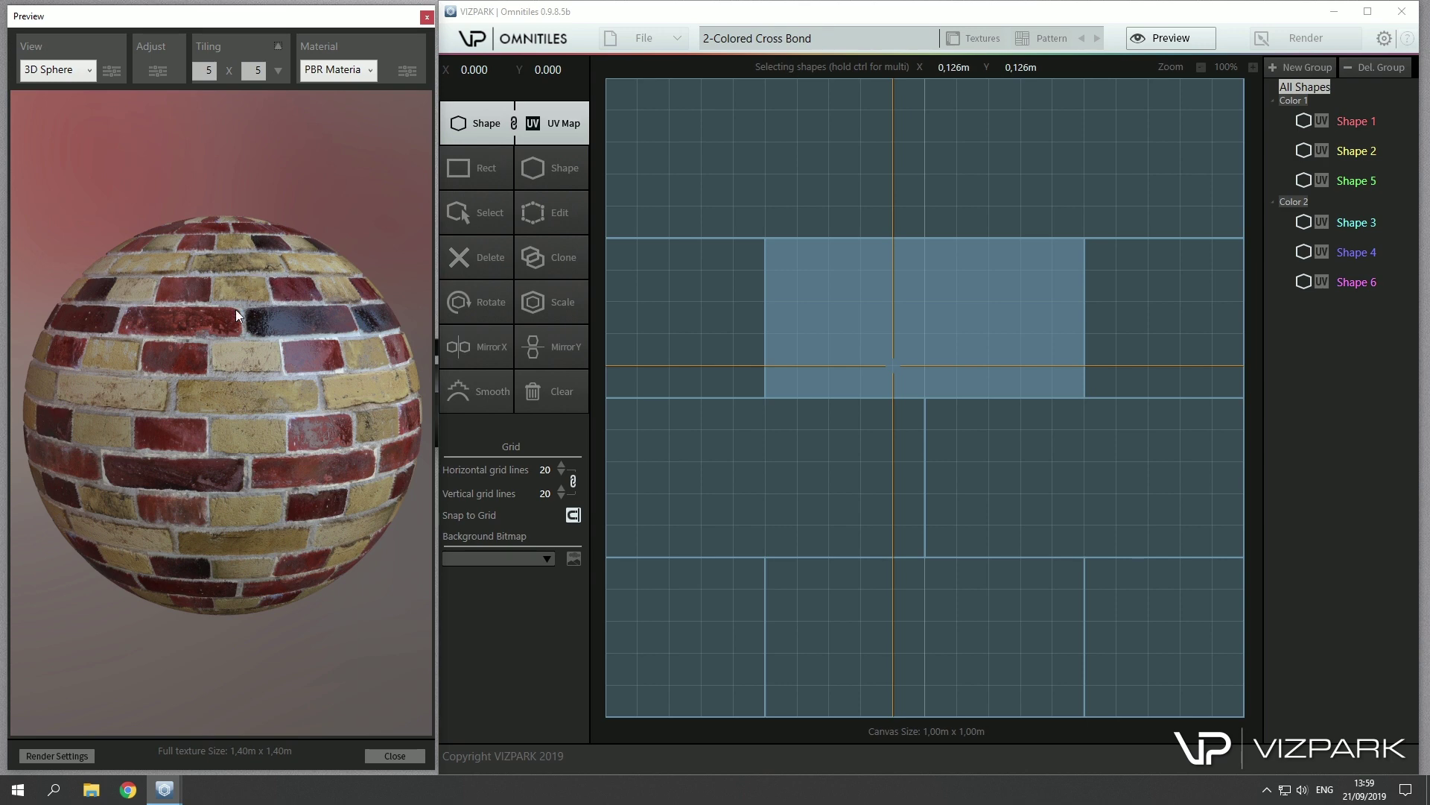
- Switch the preview shape from 3D Cube to 3D Plane and tilt the brick plane
left_click(74, 75)
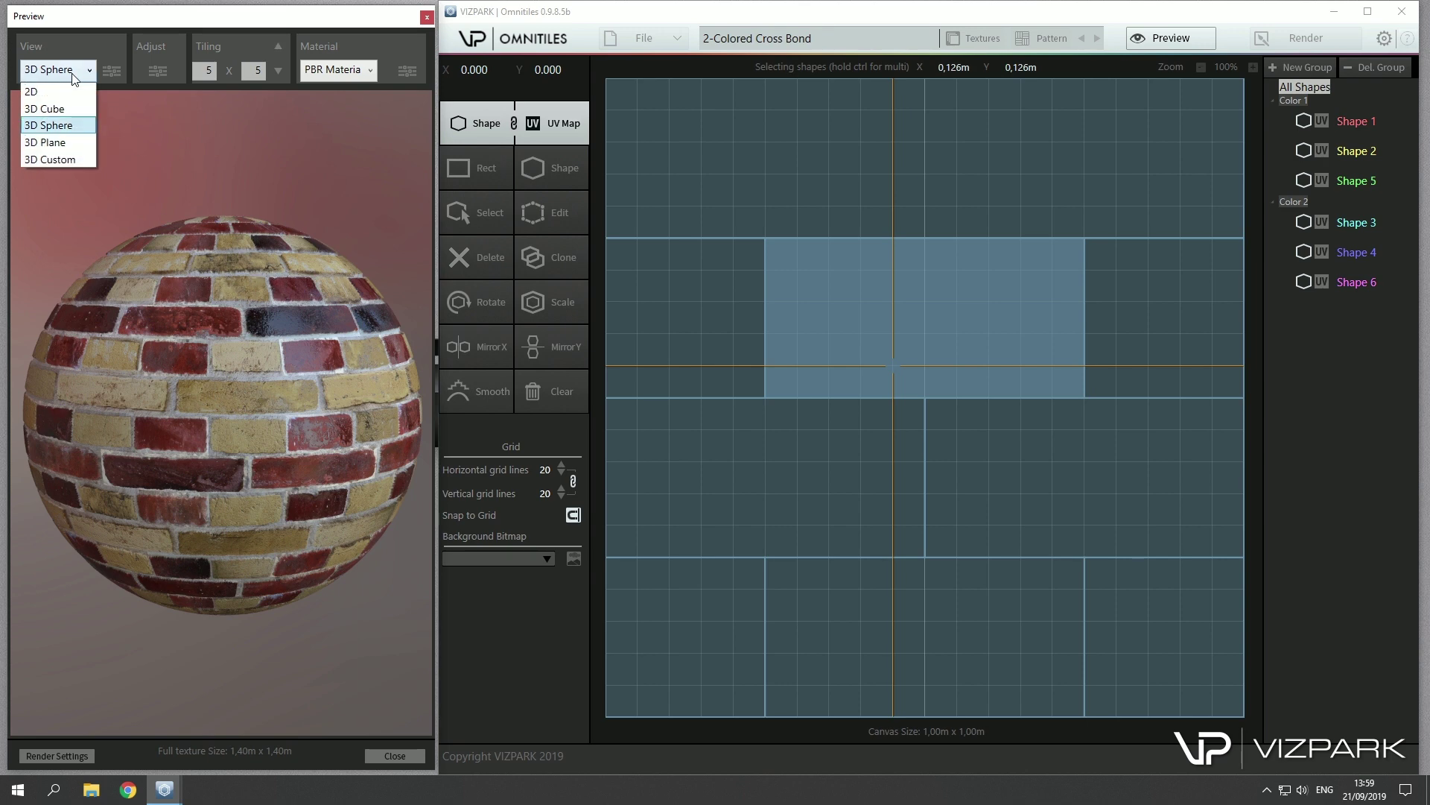
left_click(63, 109)
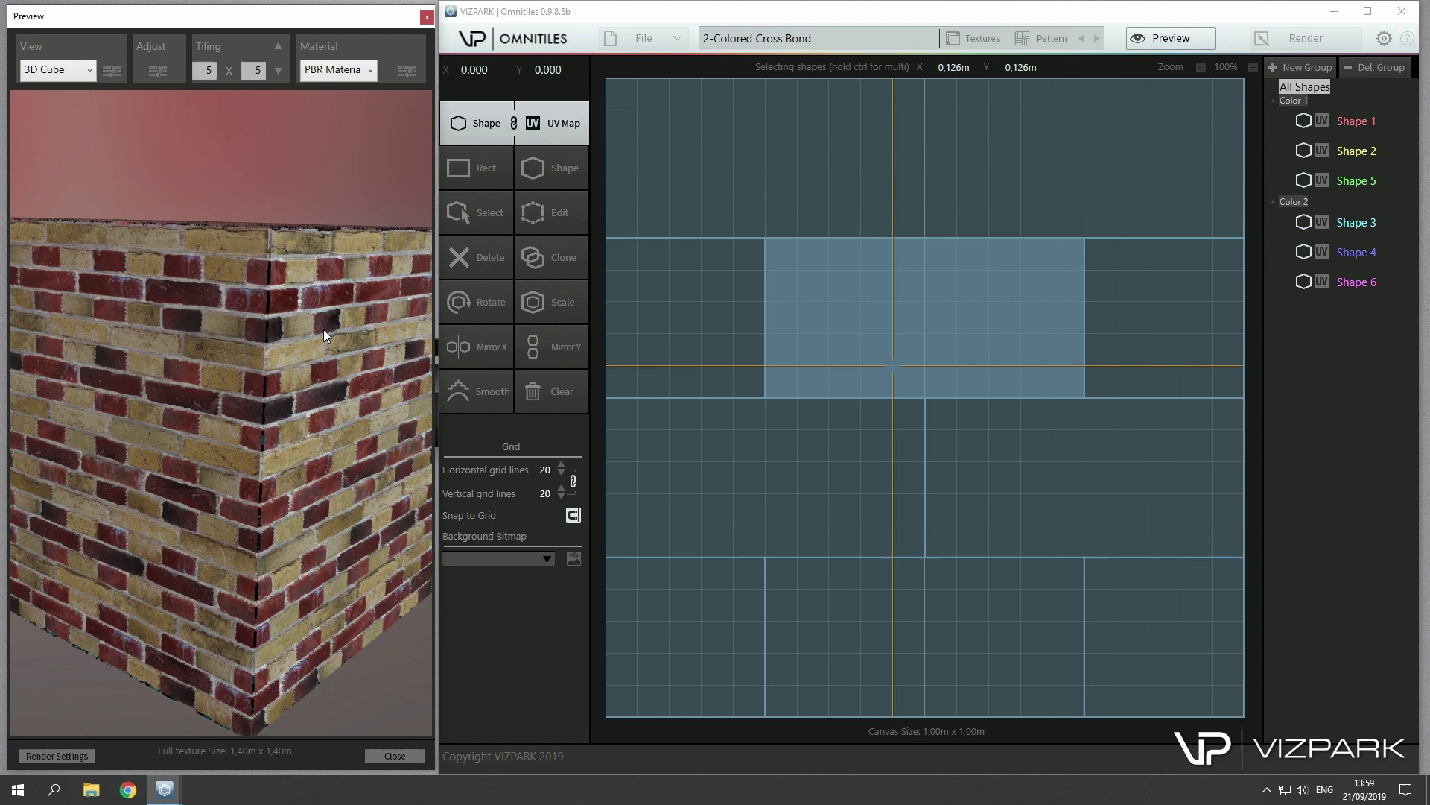
left_click_drag(324, 329, 149, 224)
left_click(58, 71)
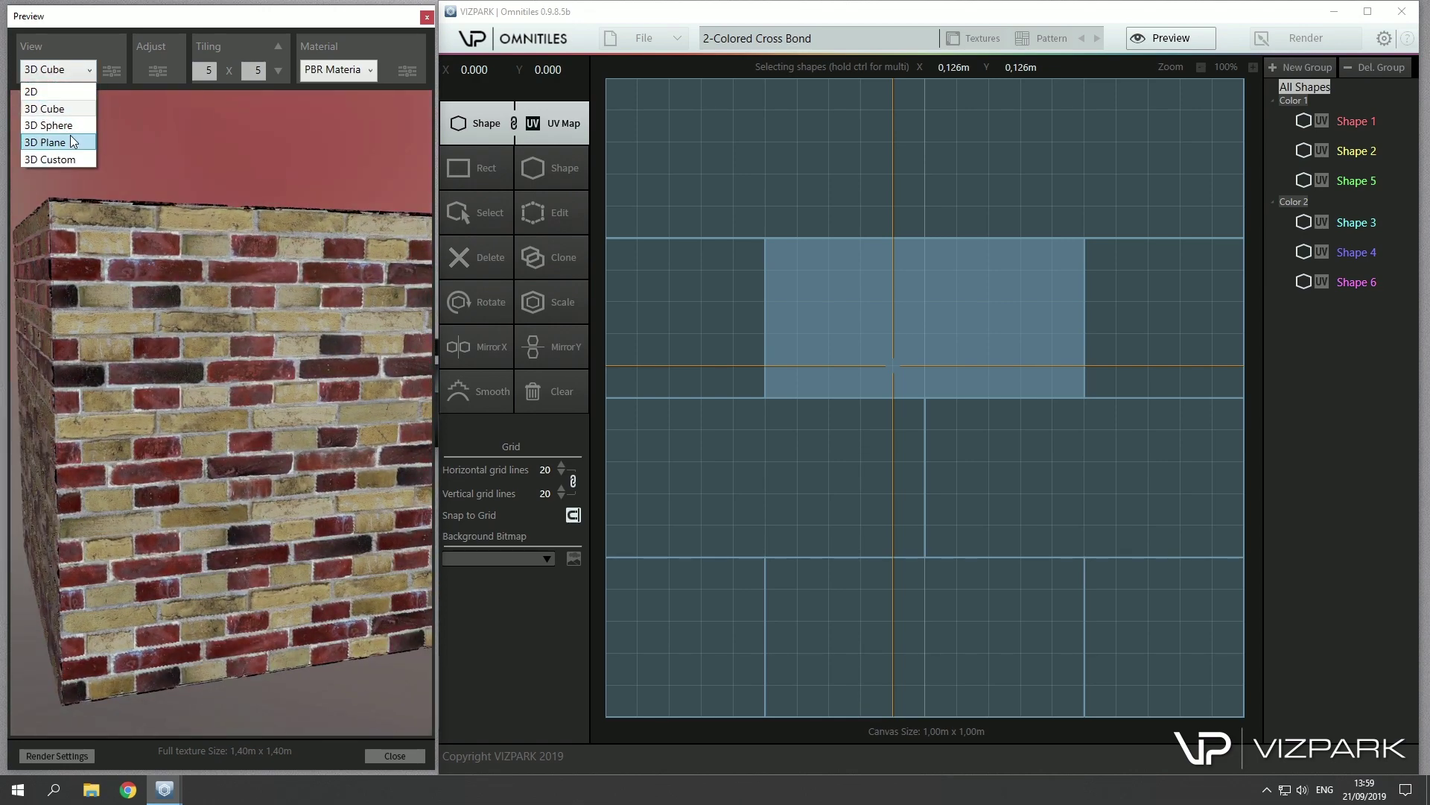
left_click(47, 141)
left_click_drag(181, 423, 298, 423)
left_click(58, 71)
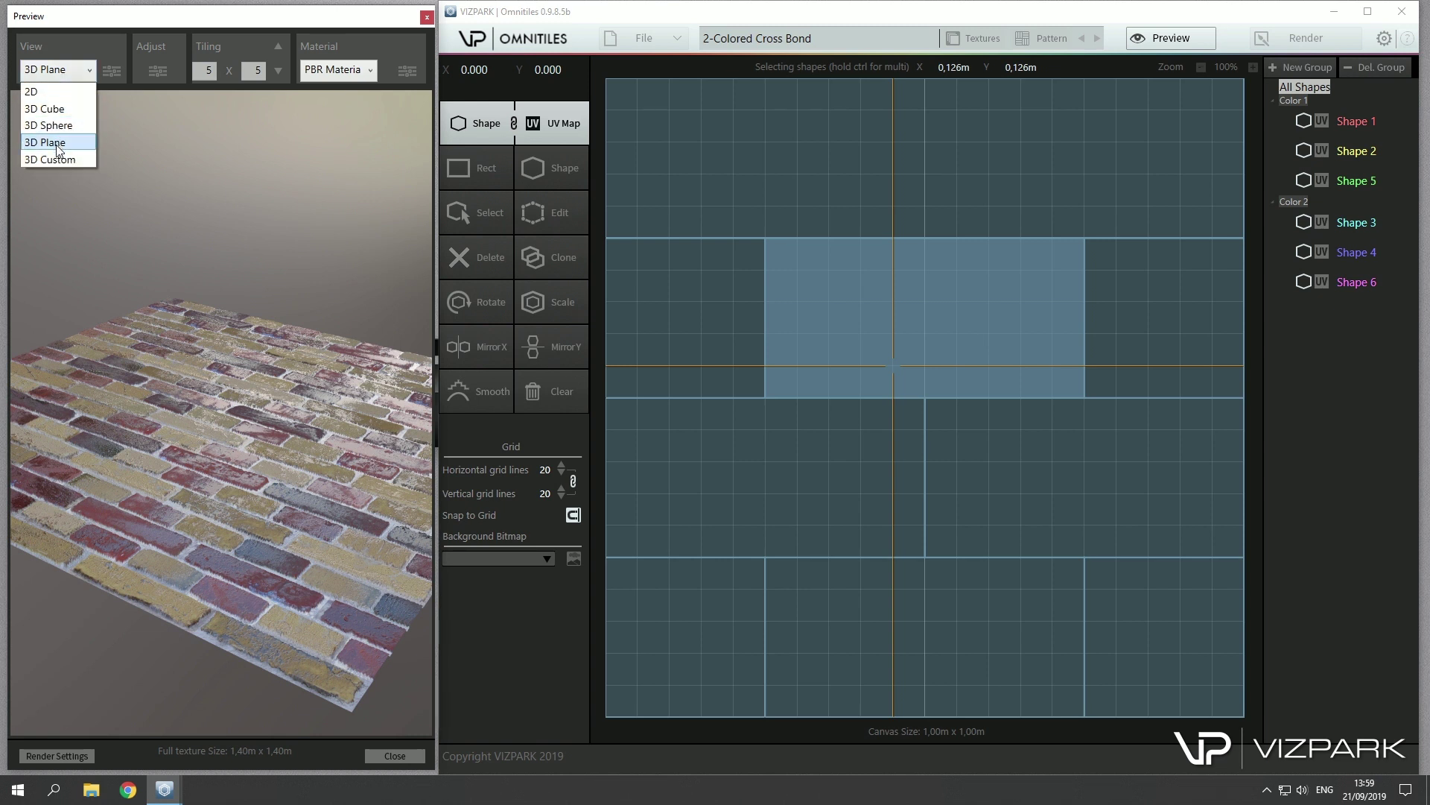
left_click(93, 138)
- Raise the 3D preview map size to 4096 x 4096
left_click(112, 71)
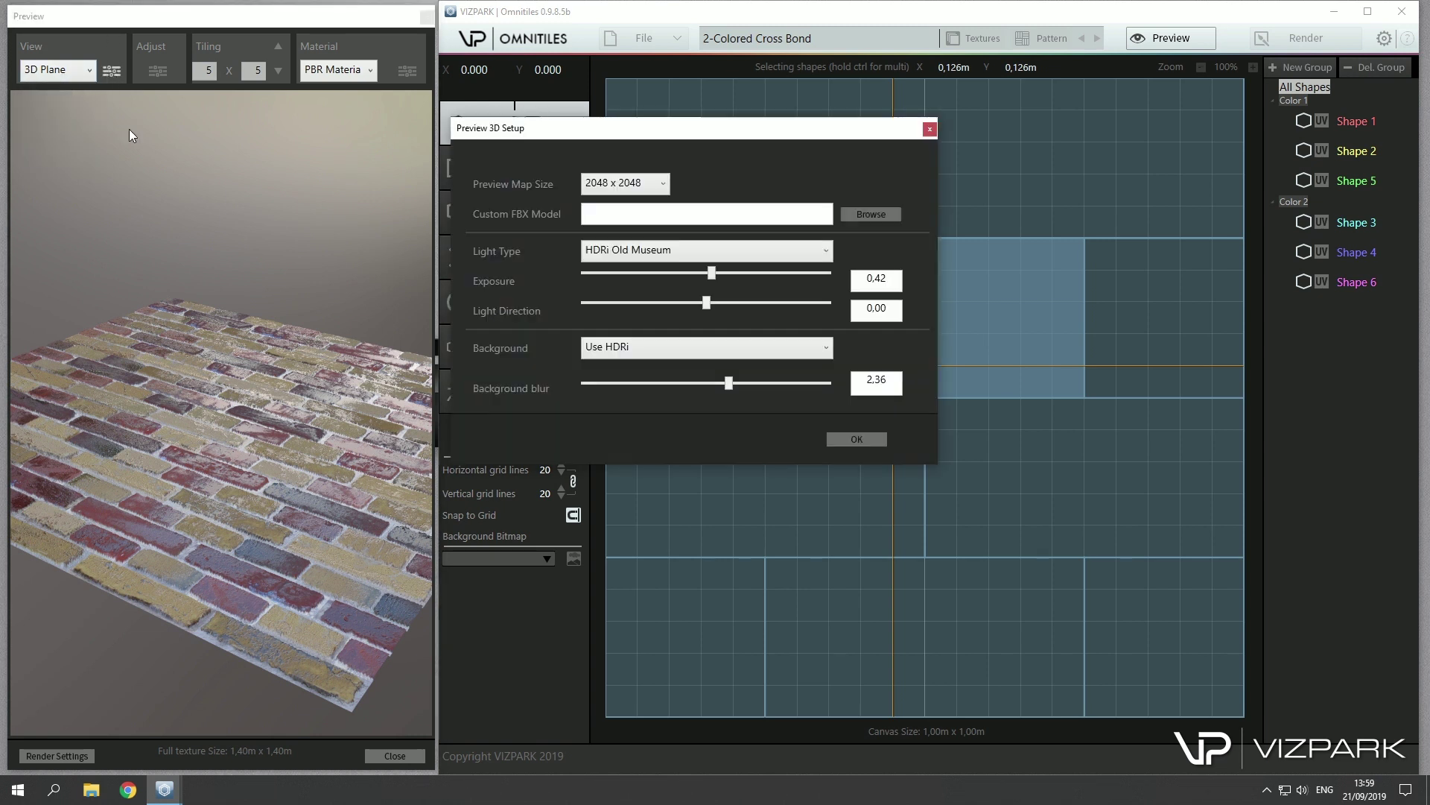
left_click(665, 187)
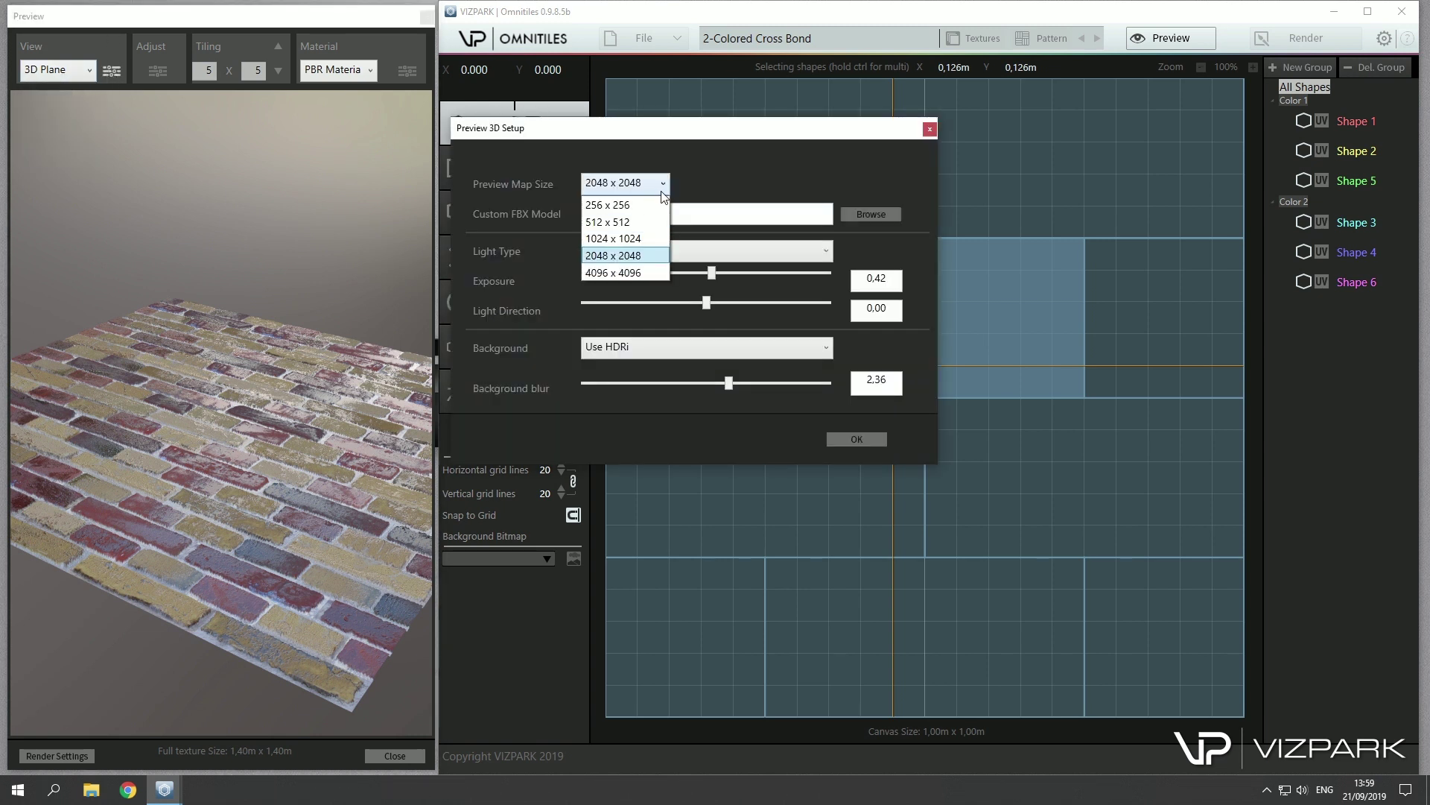
left_click(621, 272)
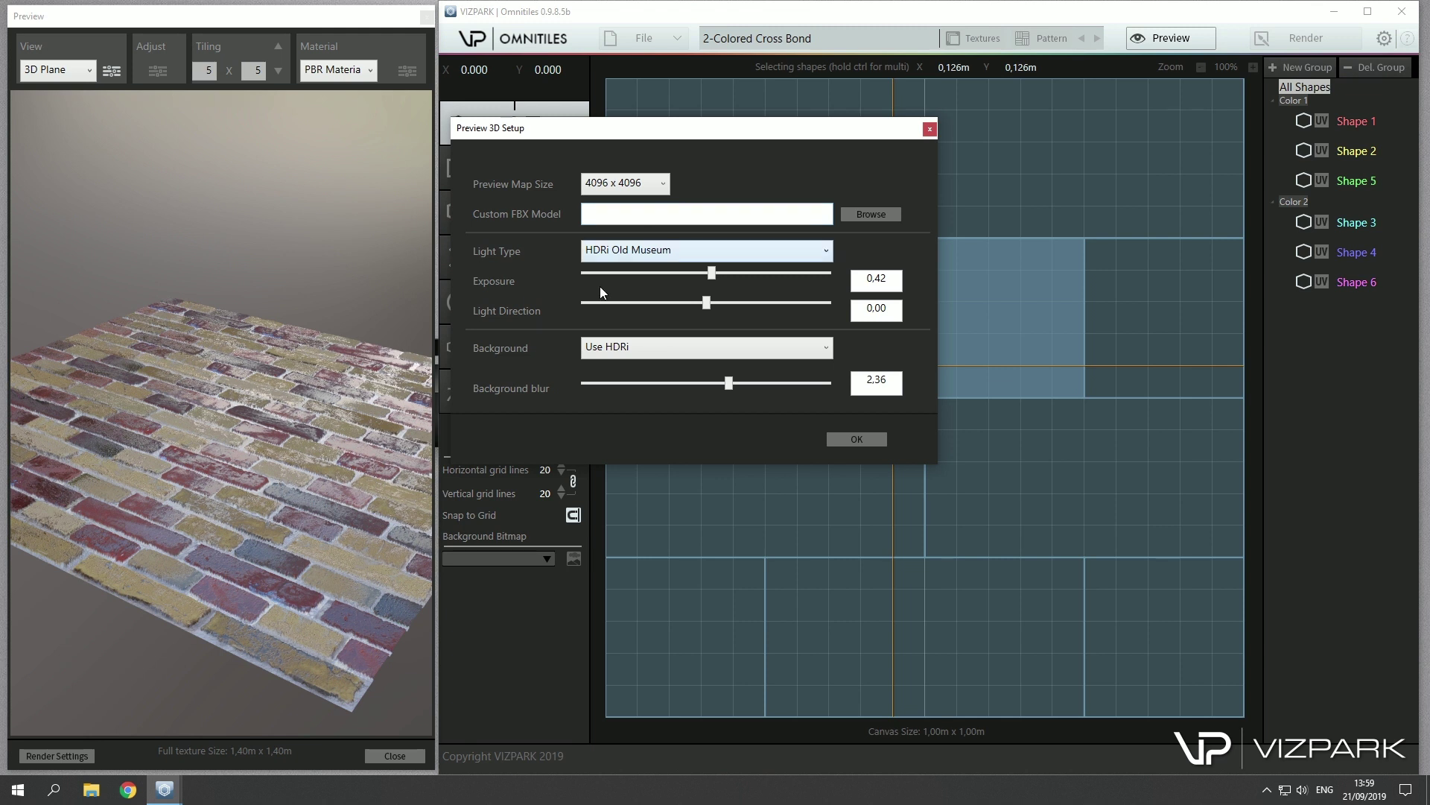
- Light the preview with HDRi Library at exposure 0.18, Dark Grey background with blur 1.62
left_click(623, 253)
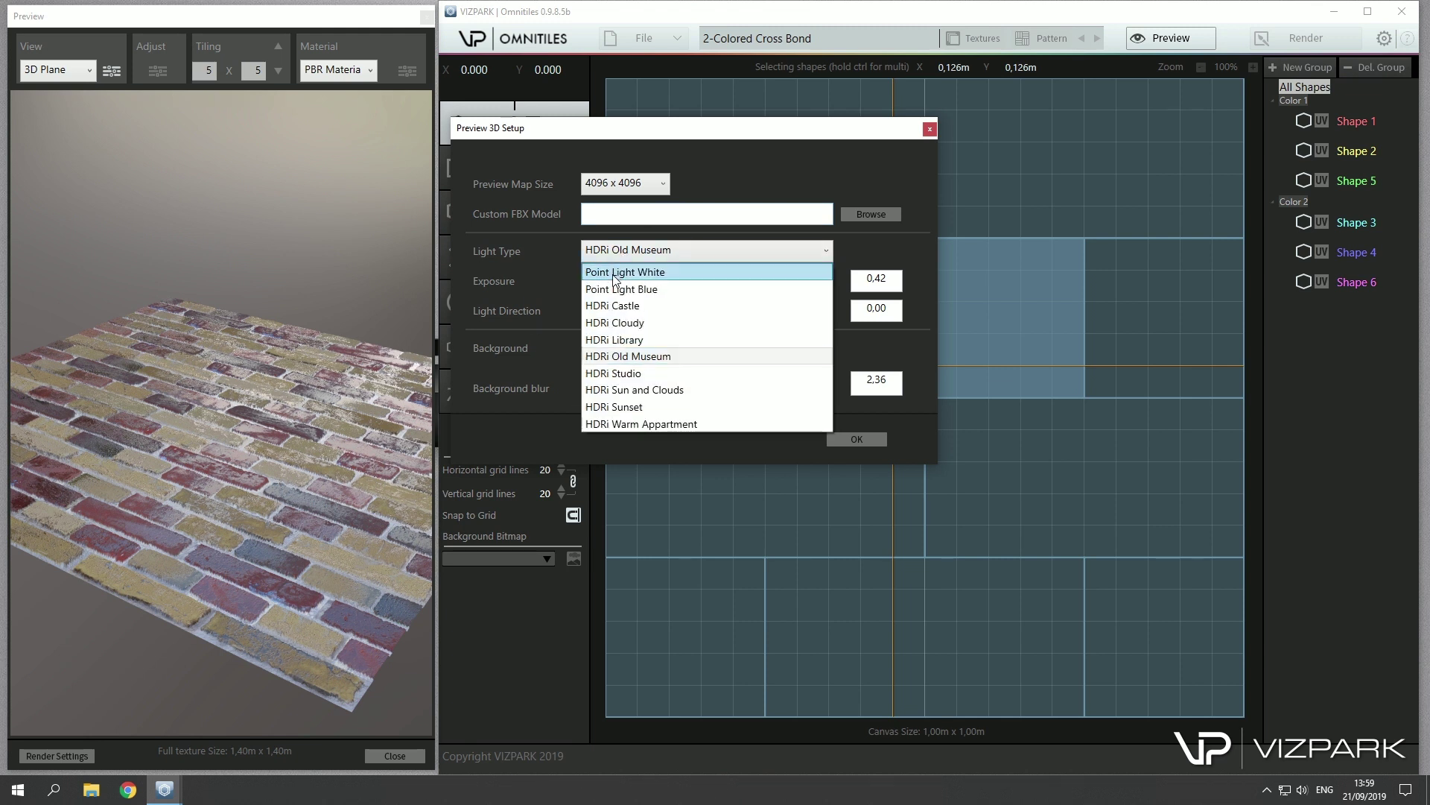
left_click(611, 341)
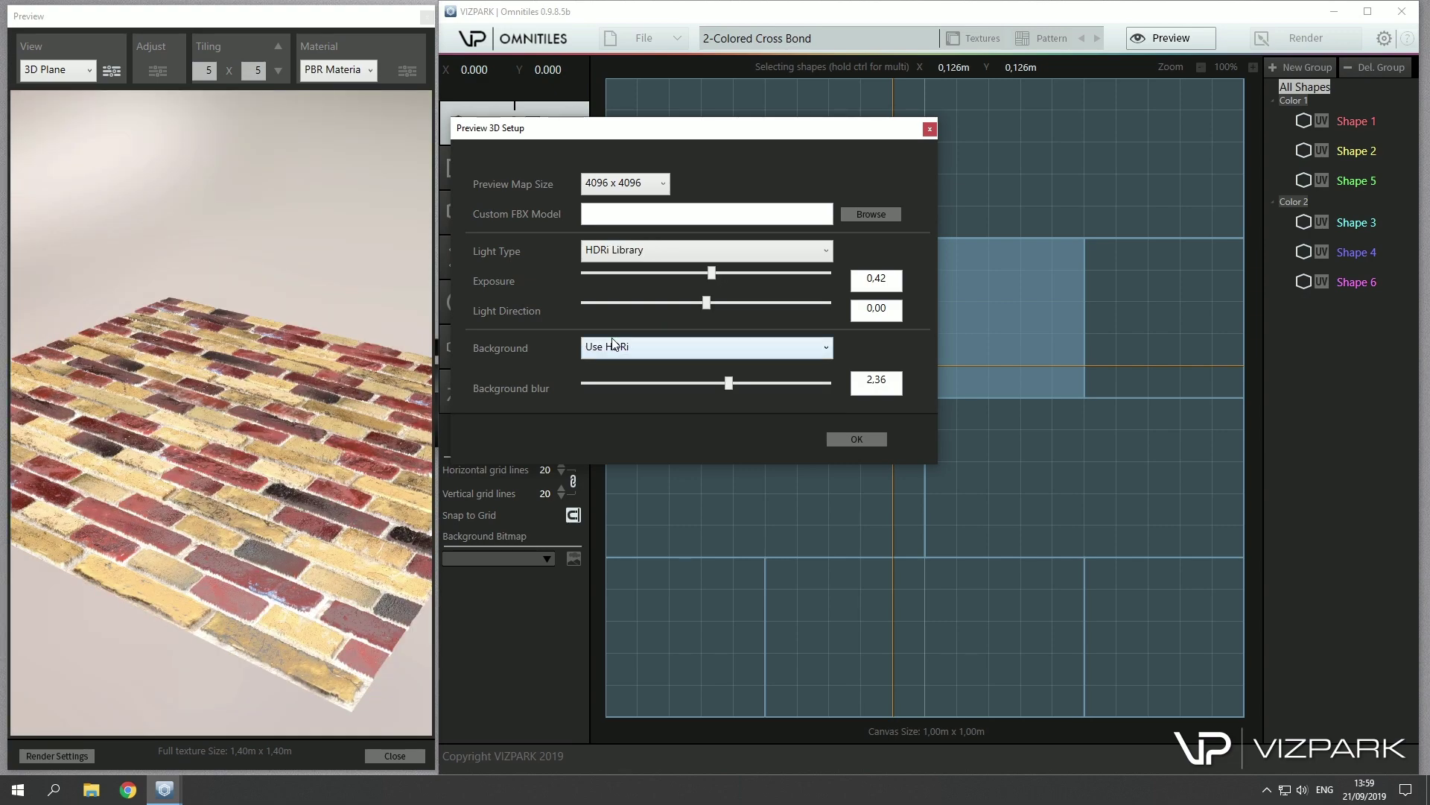
left_click_drag(709, 279, 691, 307)
mouse_move(699, 387)
left_mouse_down()
mouse_move(508, 392)
mouse_move(682, 382)
left_mouse_up()
left_click(669, 353)
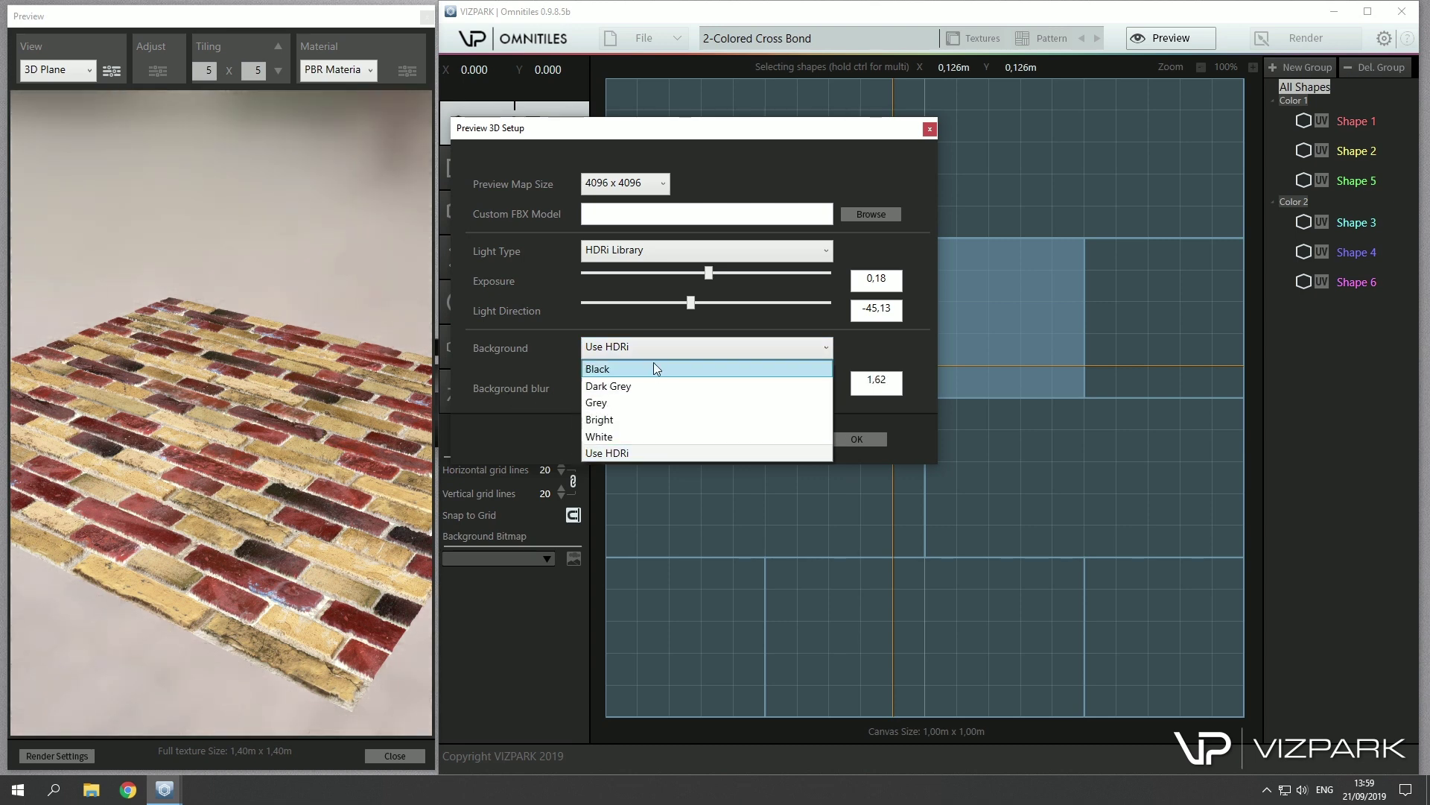
left_click(649, 381)
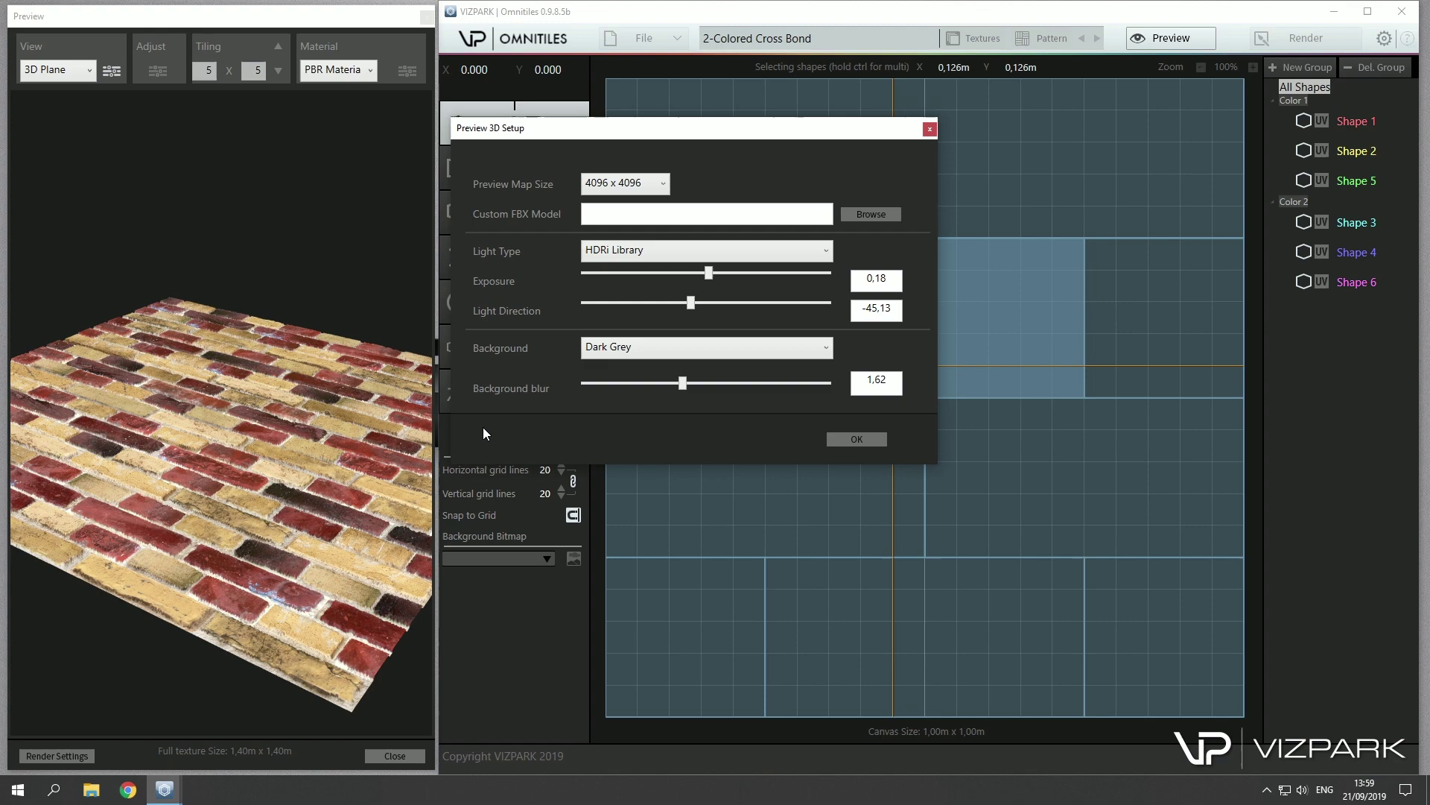
left_click_drag(248, 440, 283, 392)
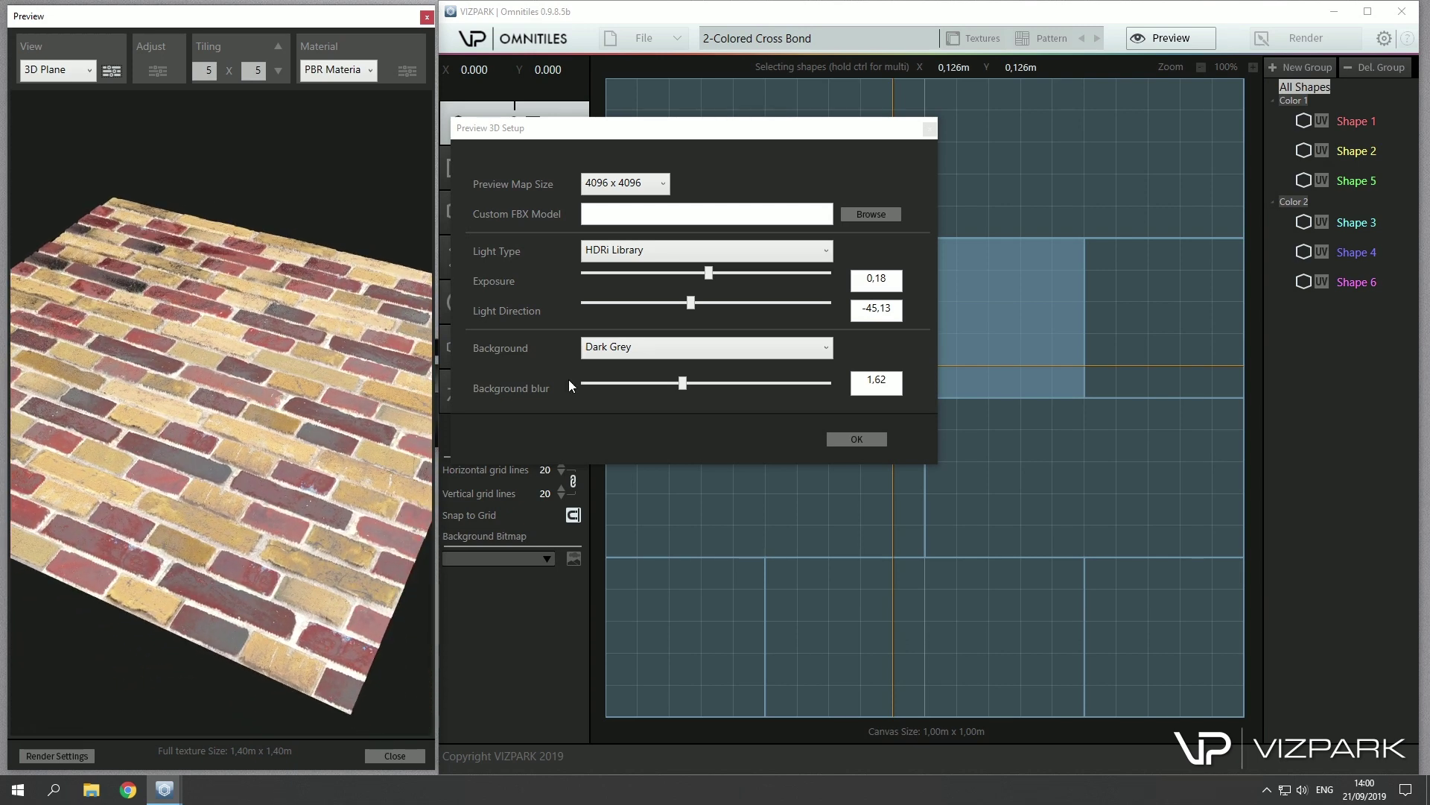
left_click(855, 439)
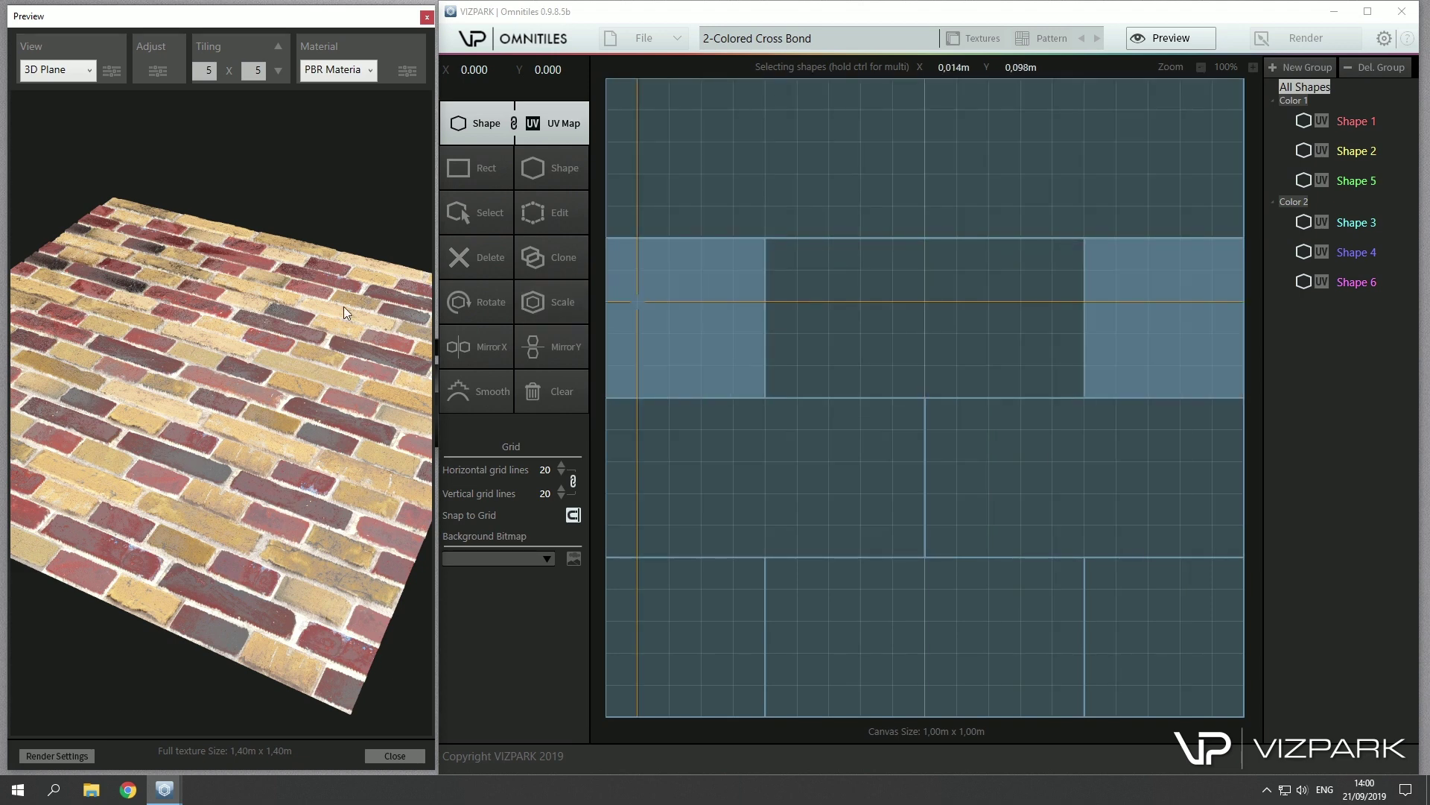
- Raise the texture tiling on the plane to 7 x 7
left_click(278, 47)
left_click(277, 46)
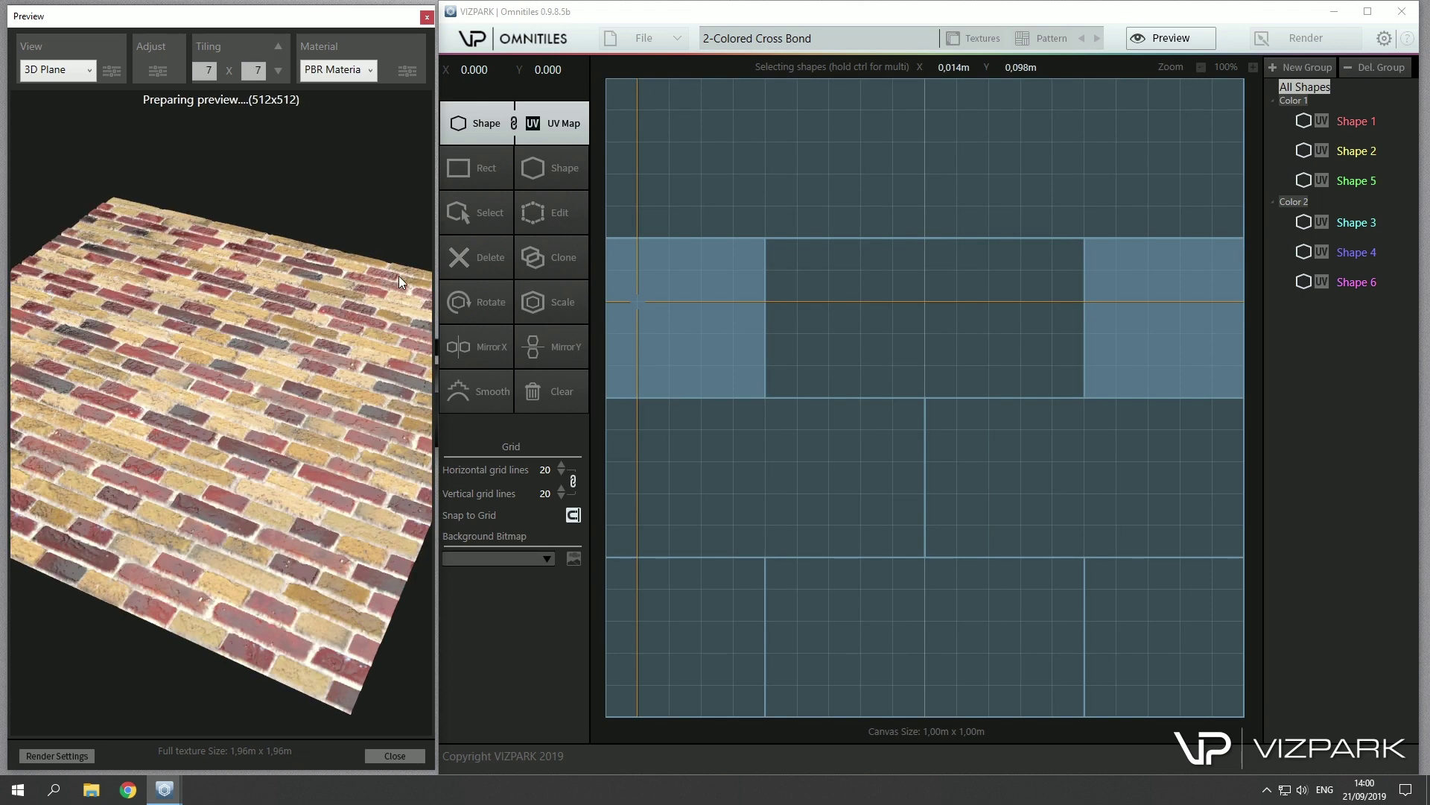
left_click_drag(309, 492, 323, 501)
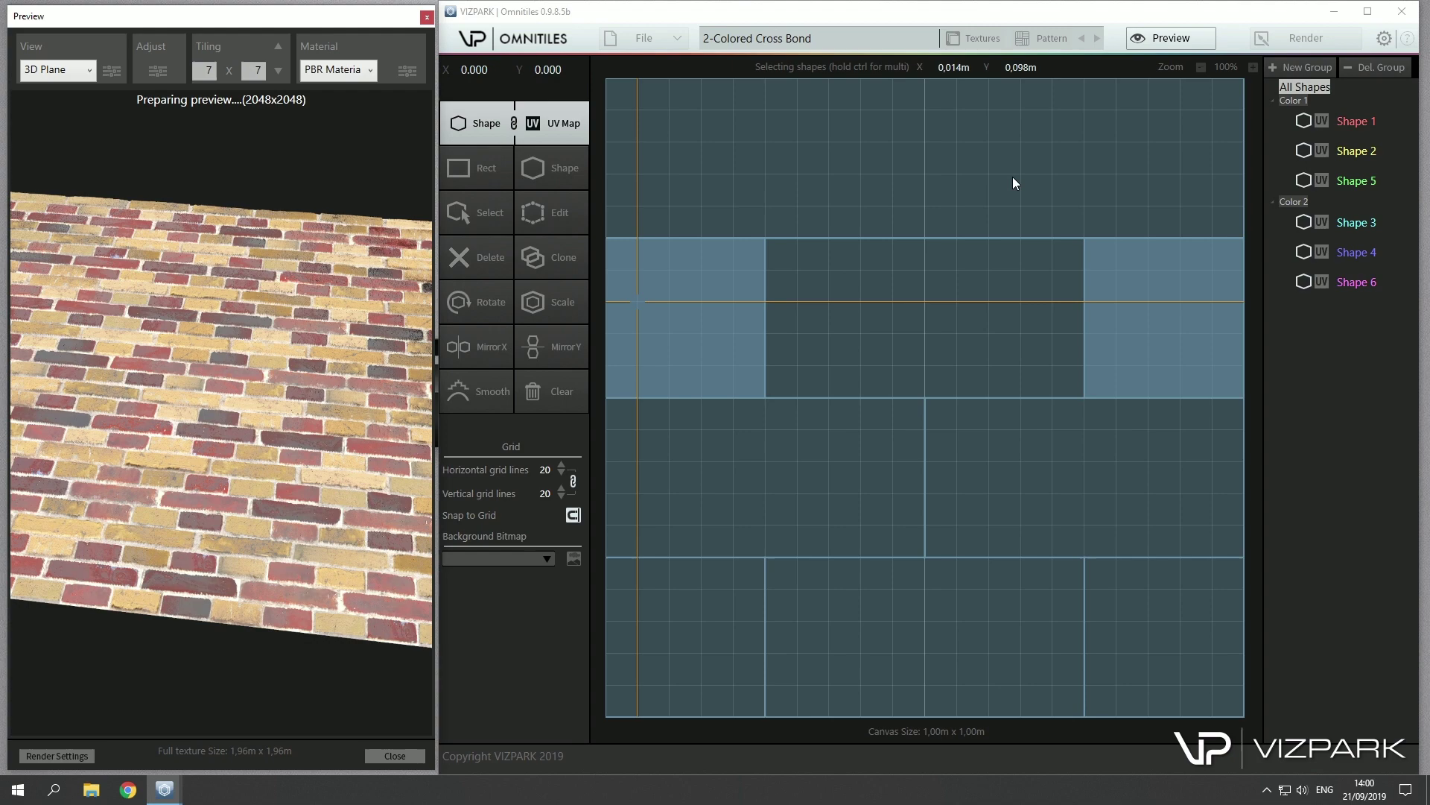
- Load the Basketweave III pattern preset and bring up Render Settings at 512 x 512
left_click(1041, 43)
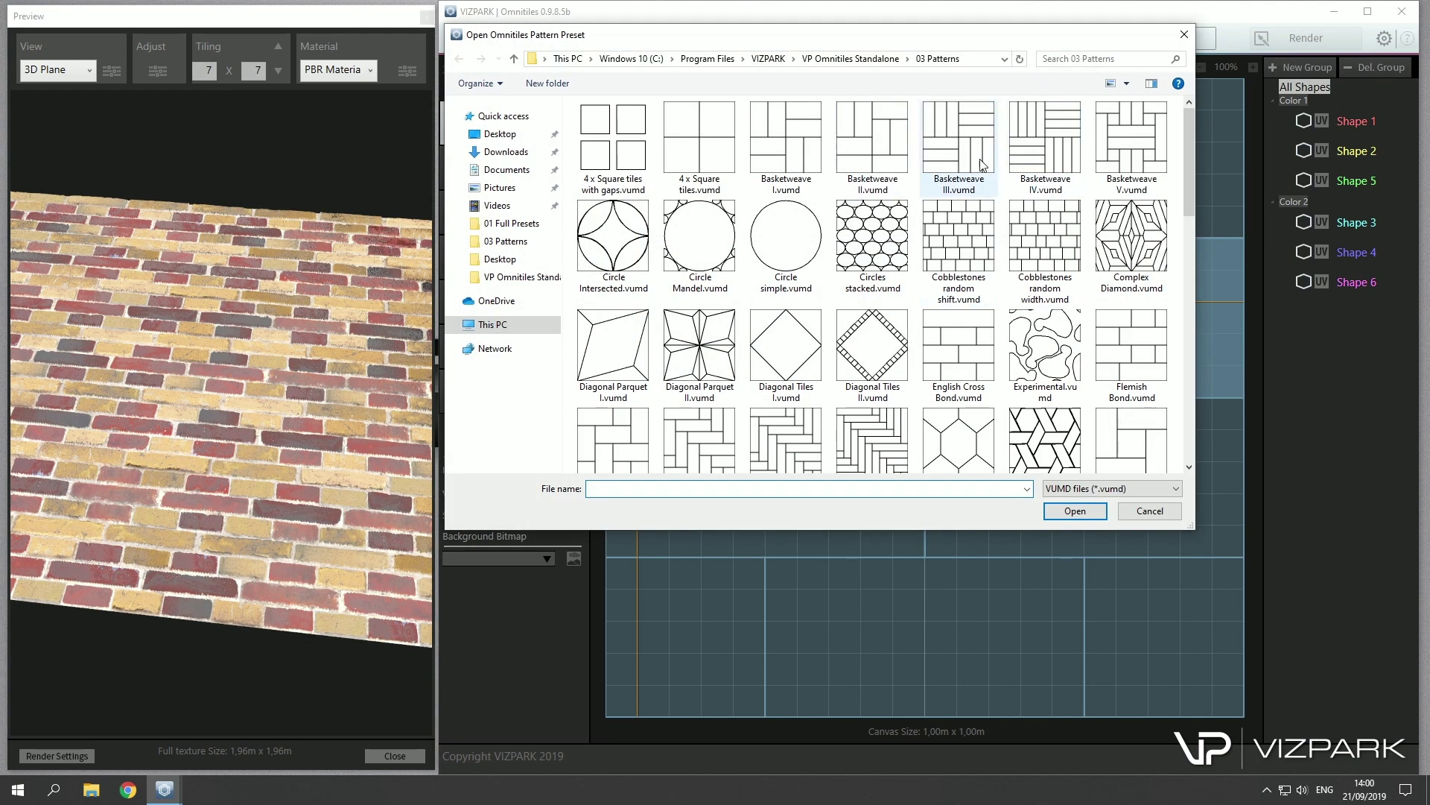
double_click(951, 177)
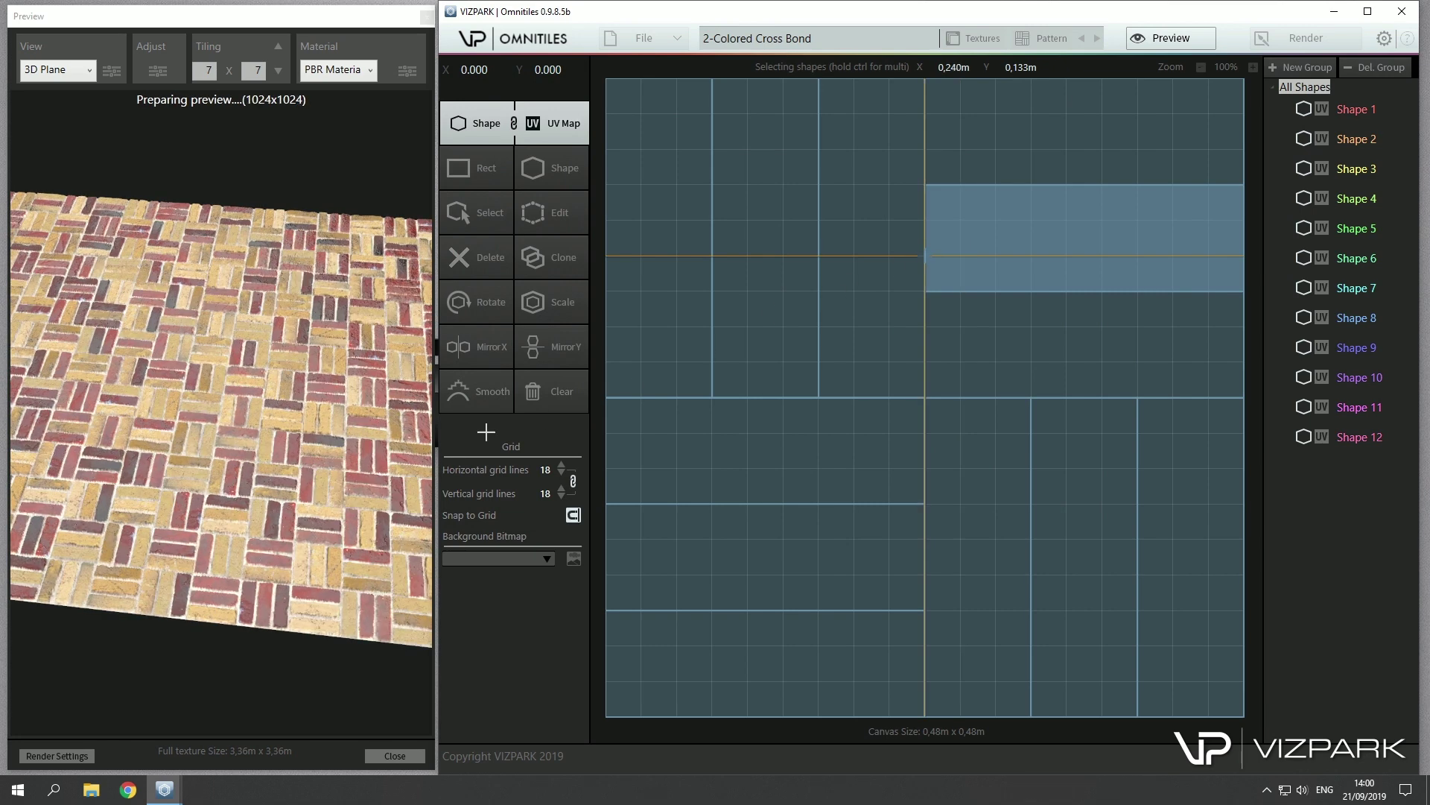
left_click_drag(316, 481, 310, 444)
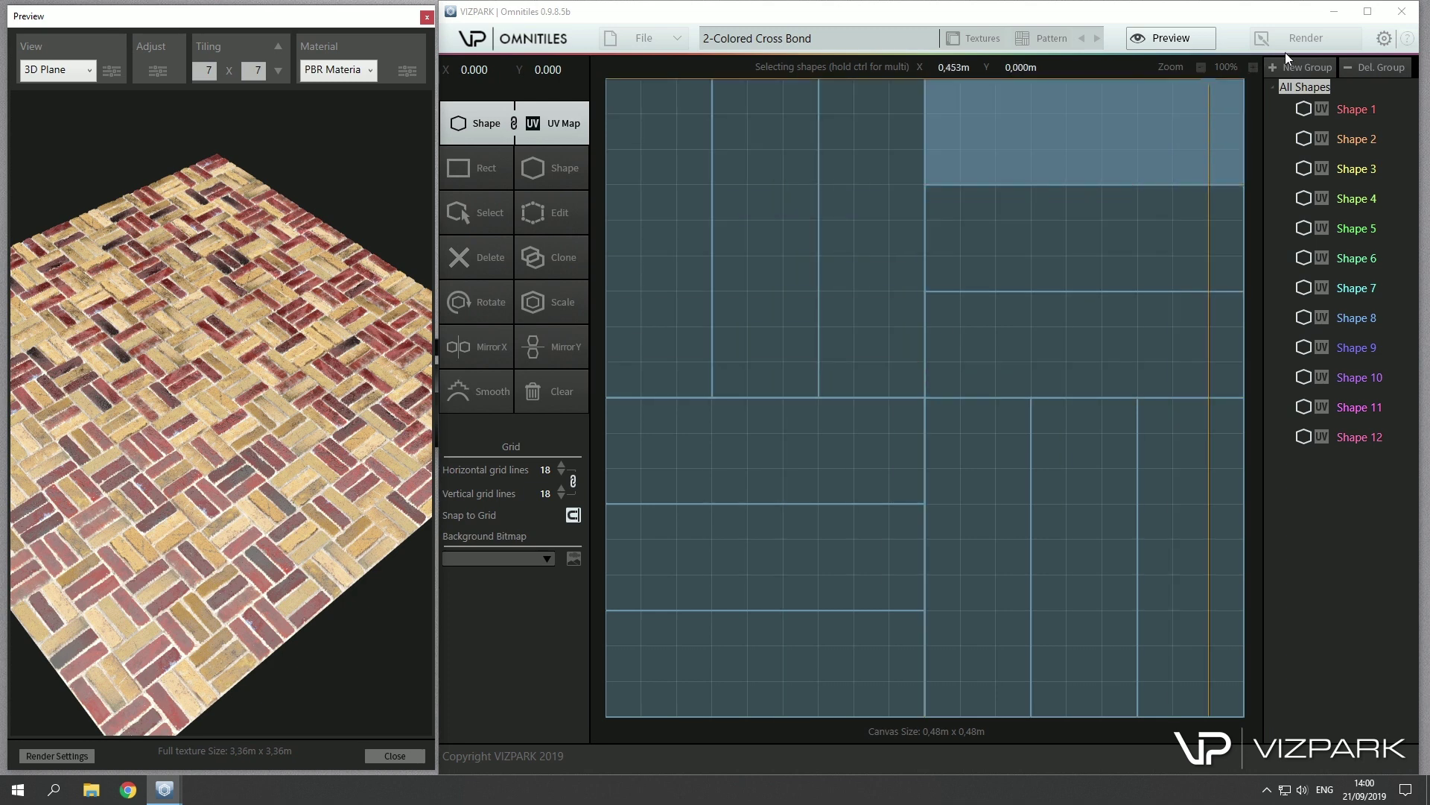
left_click(1306, 39)
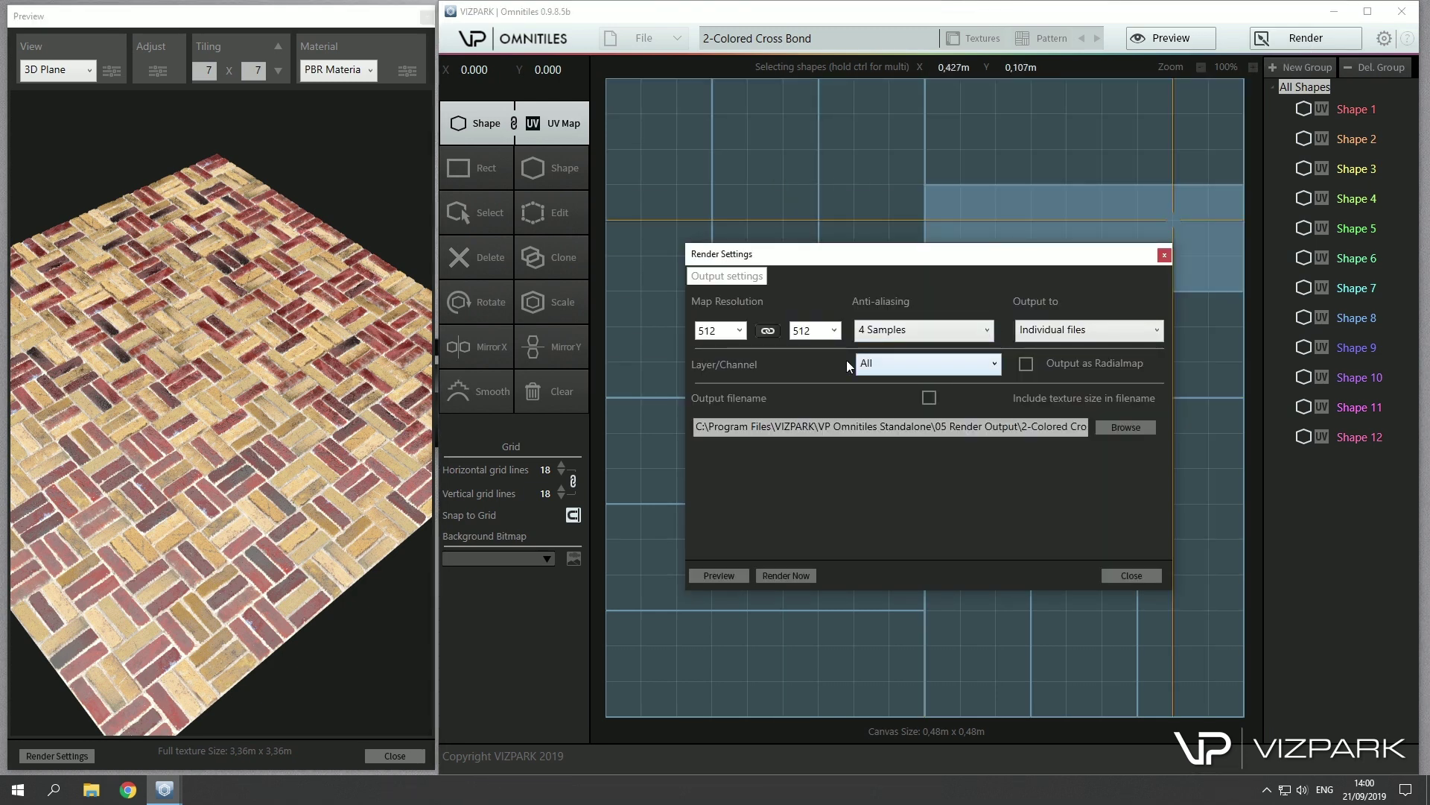
- Render the texture maps as basketweave.jpg into the 05 Render Output folder
left_click(1125, 426)
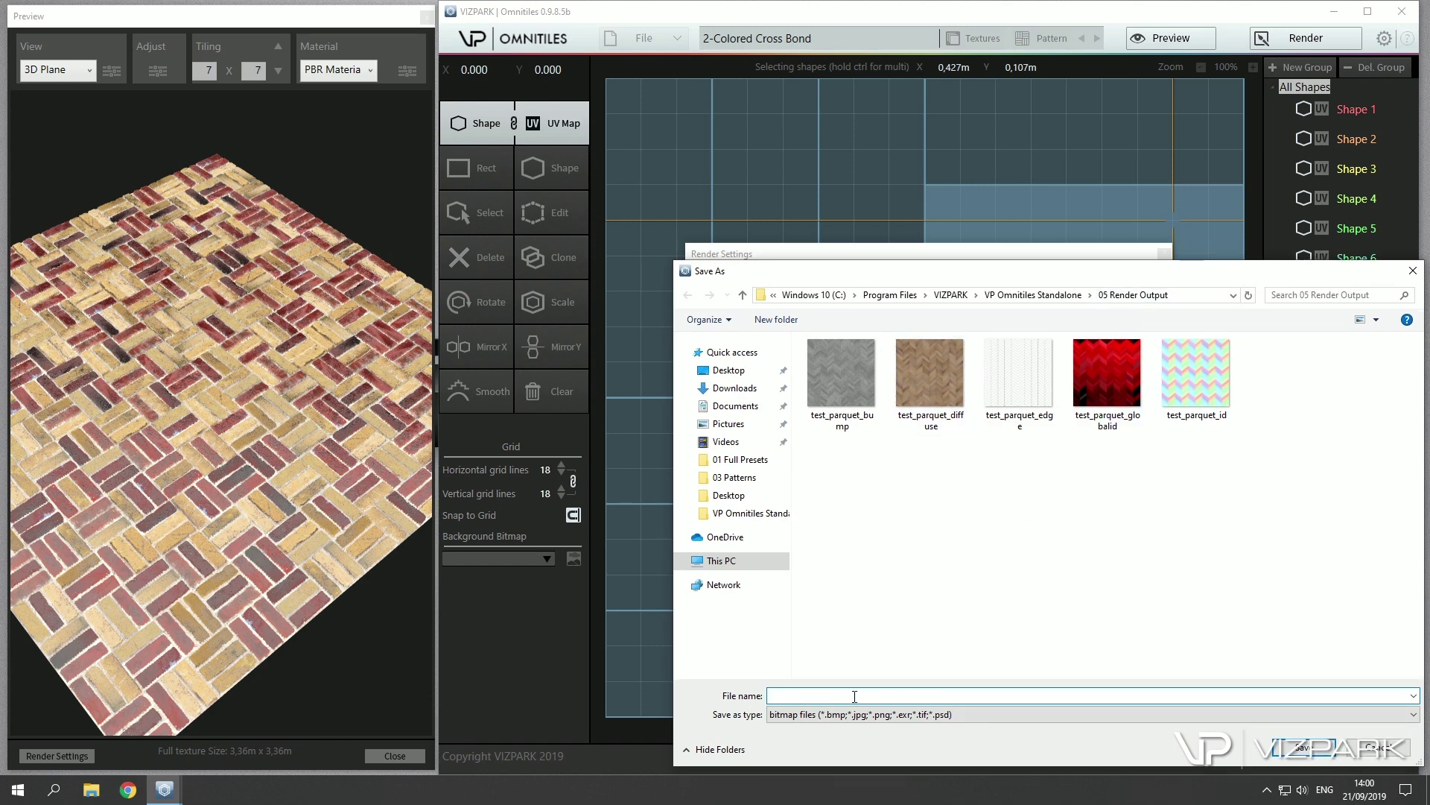
type("basketweave.jpg")
left_click(1300, 747)
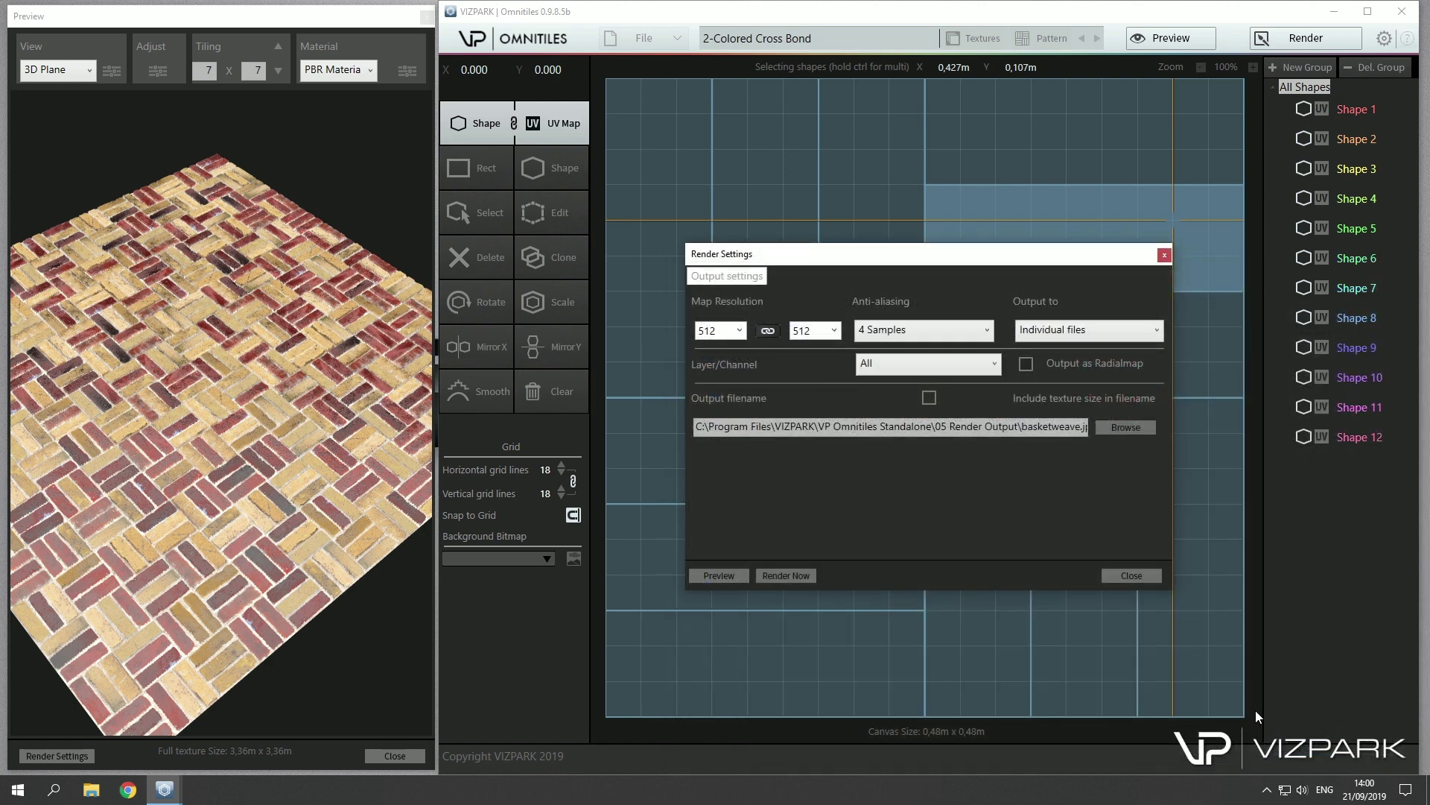
left_click(783, 574)
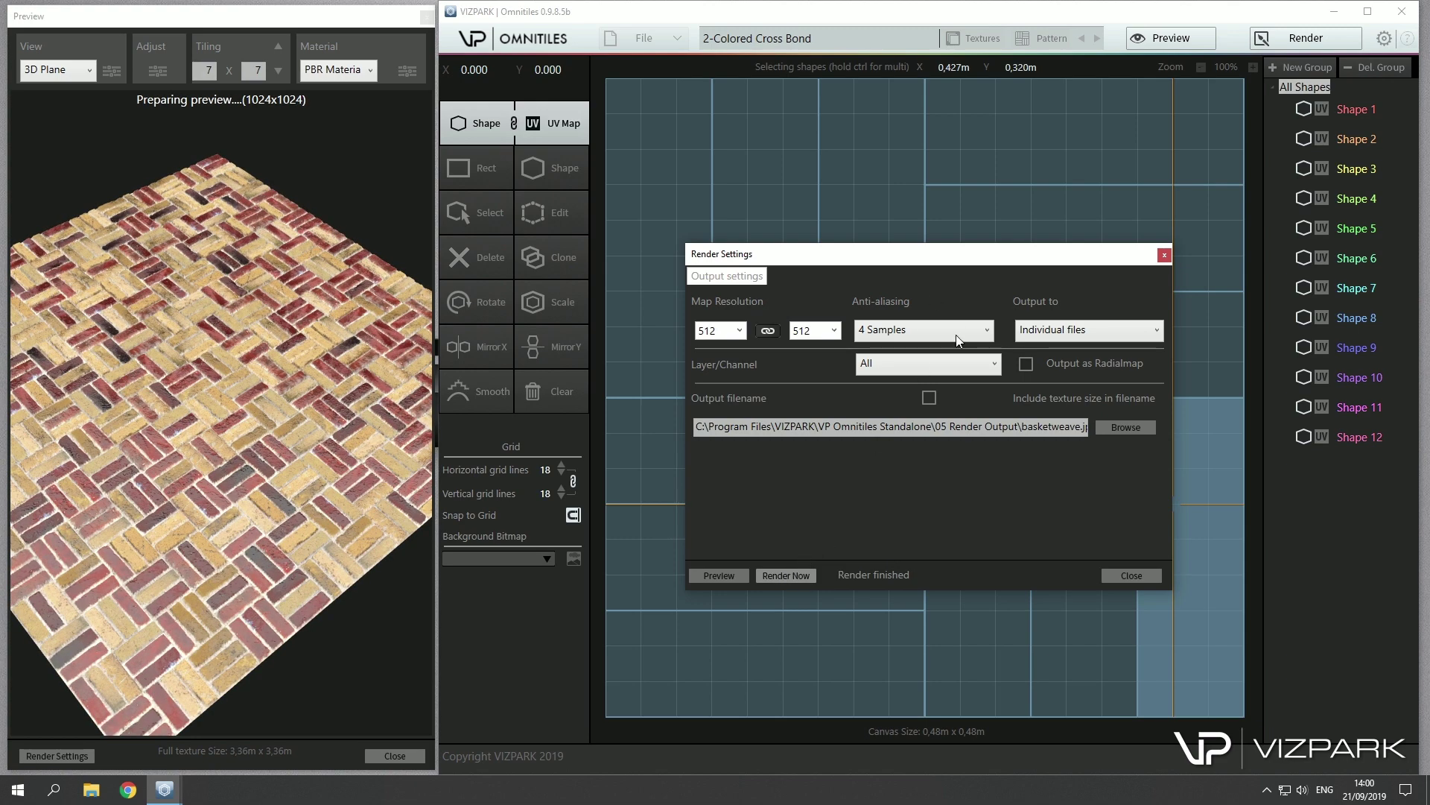
- Close Render Settings and review the brick textures listed for the basketweave pattern
left_click(1126, 575)
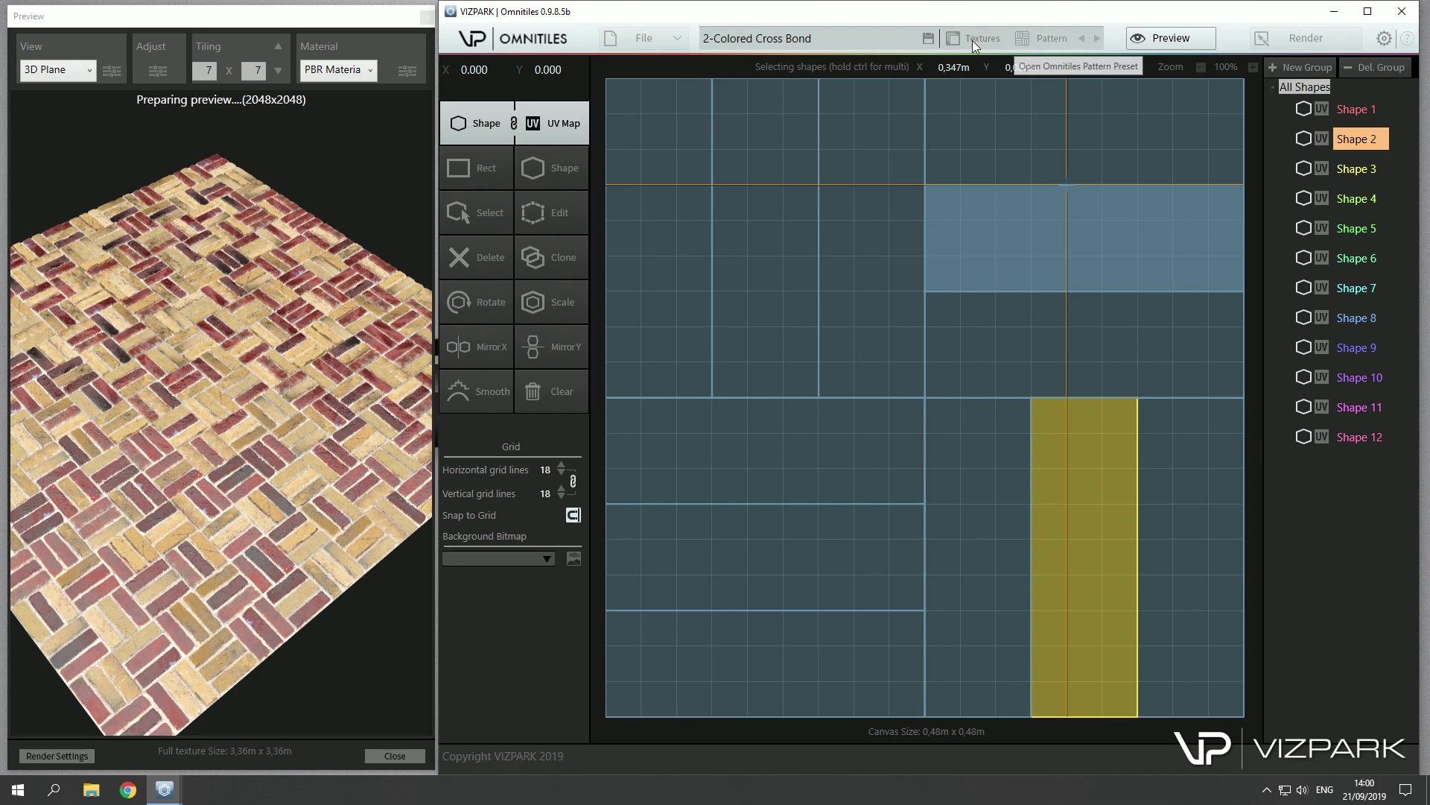
left_click(975, 38)
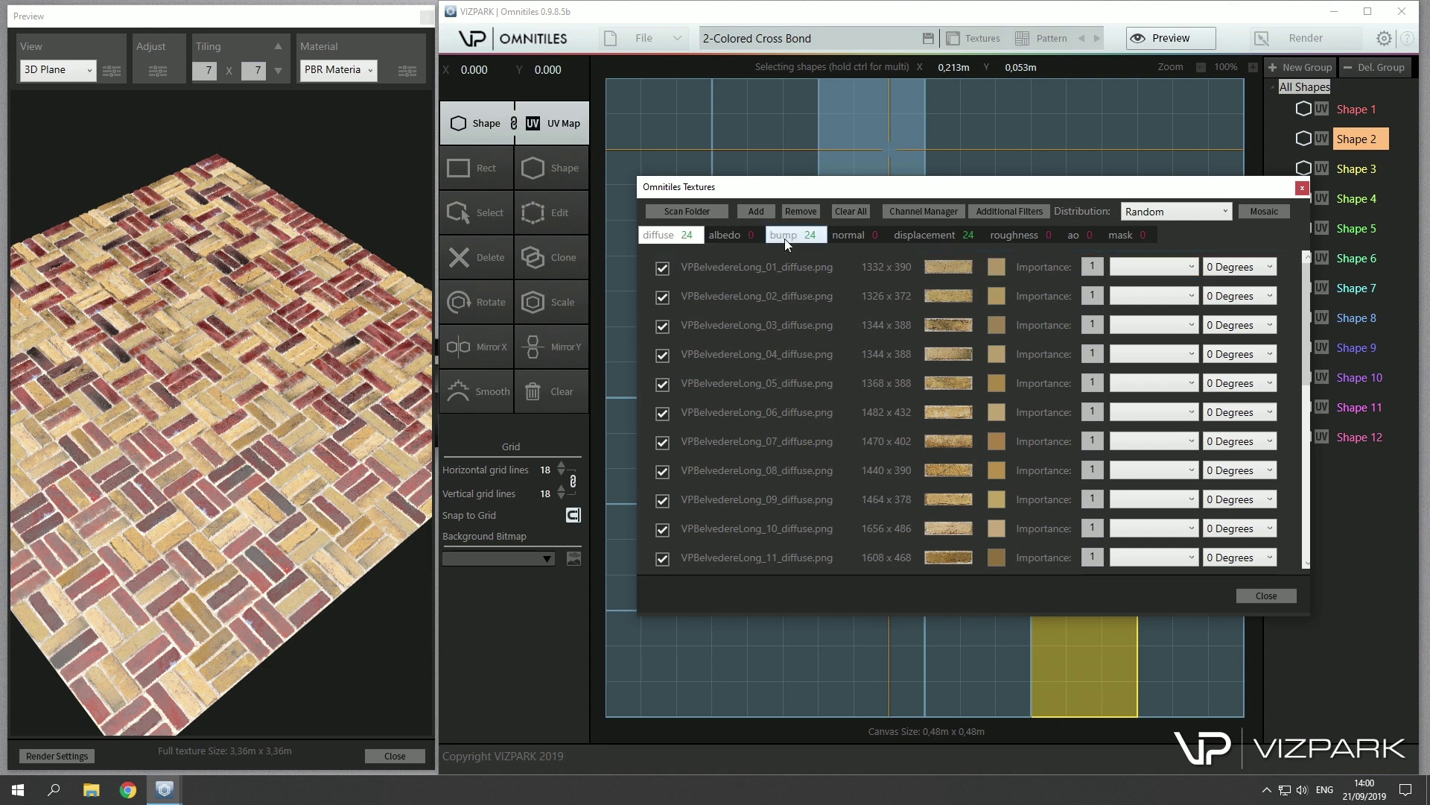
left_click(1275, 593)
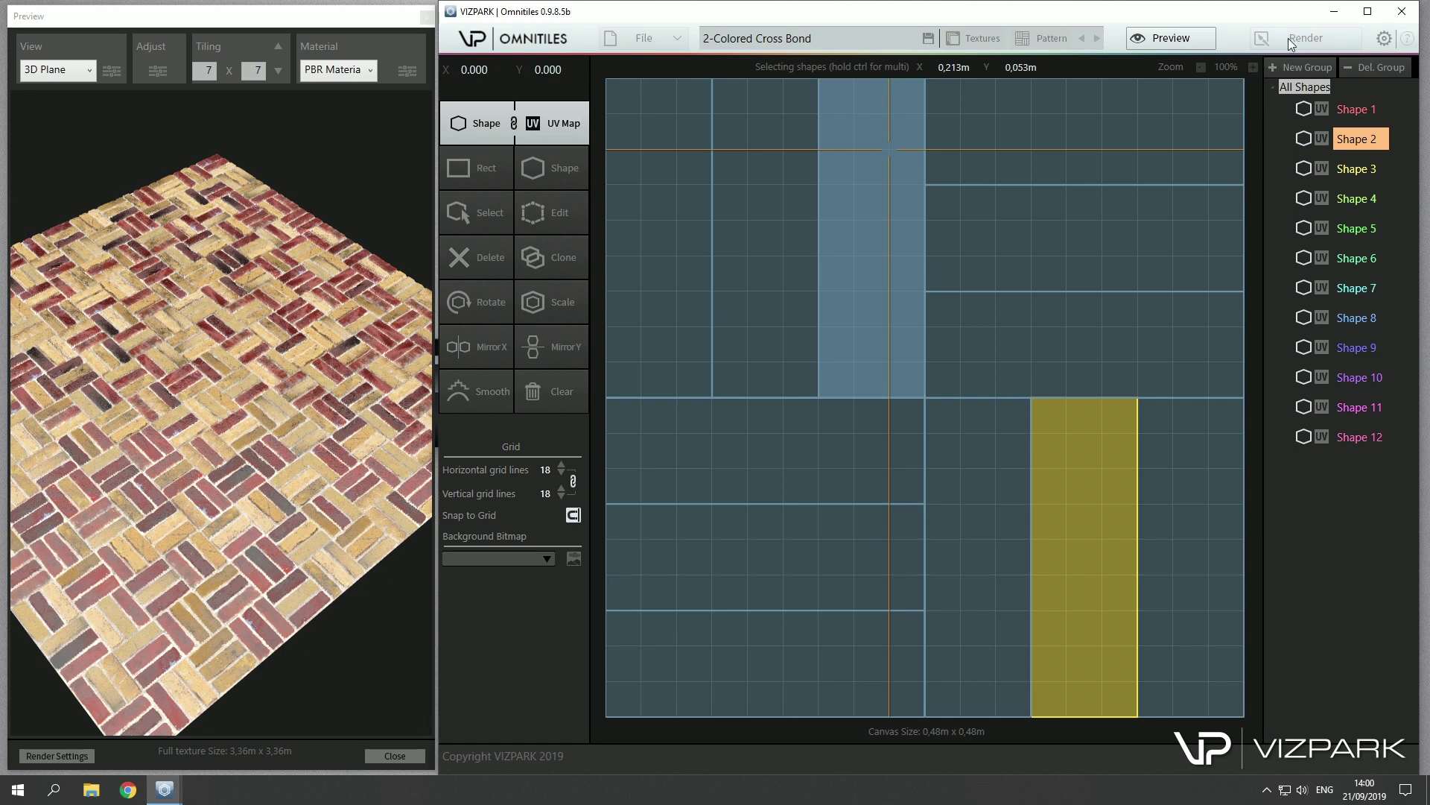
left_click(1335, 42)
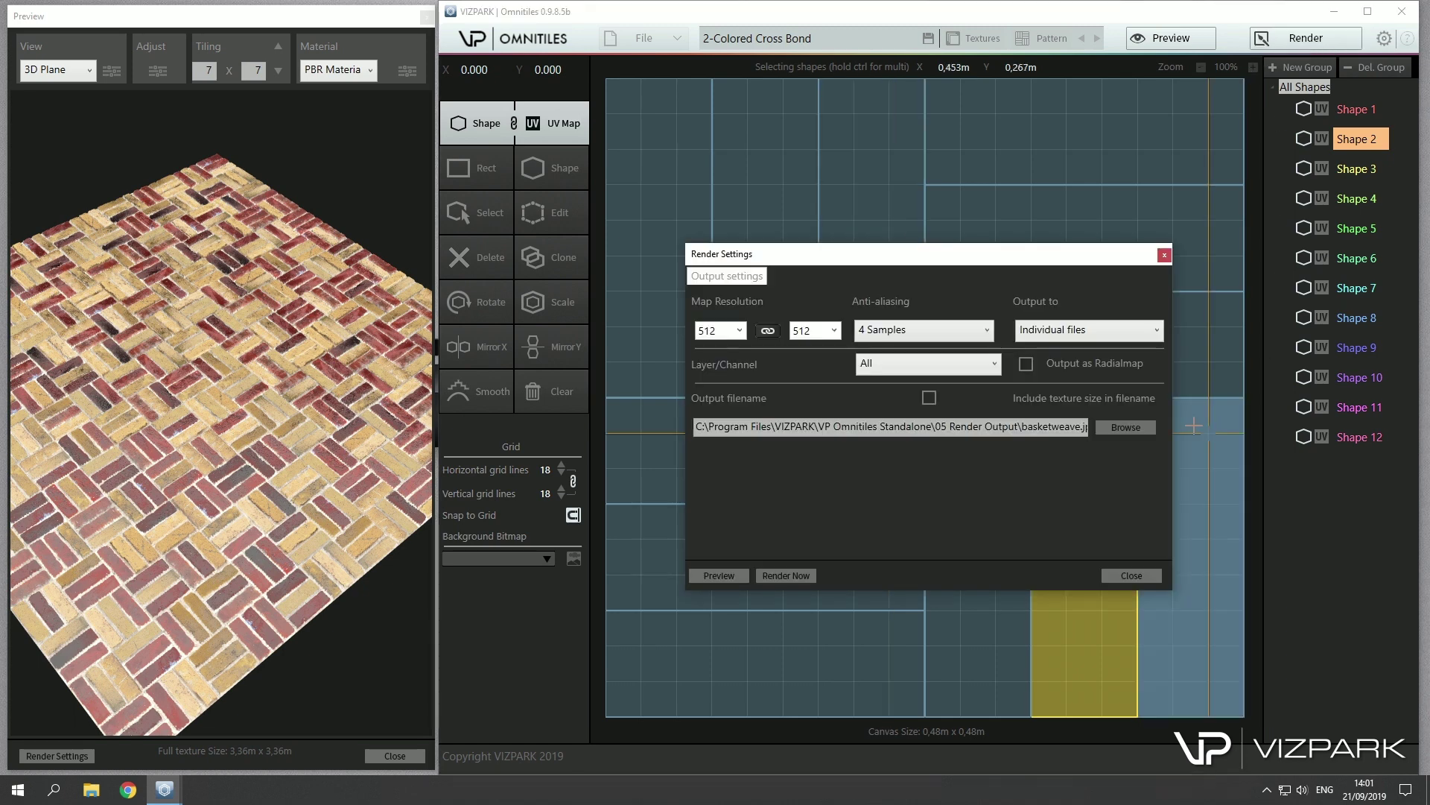
left_click(1106, 431)
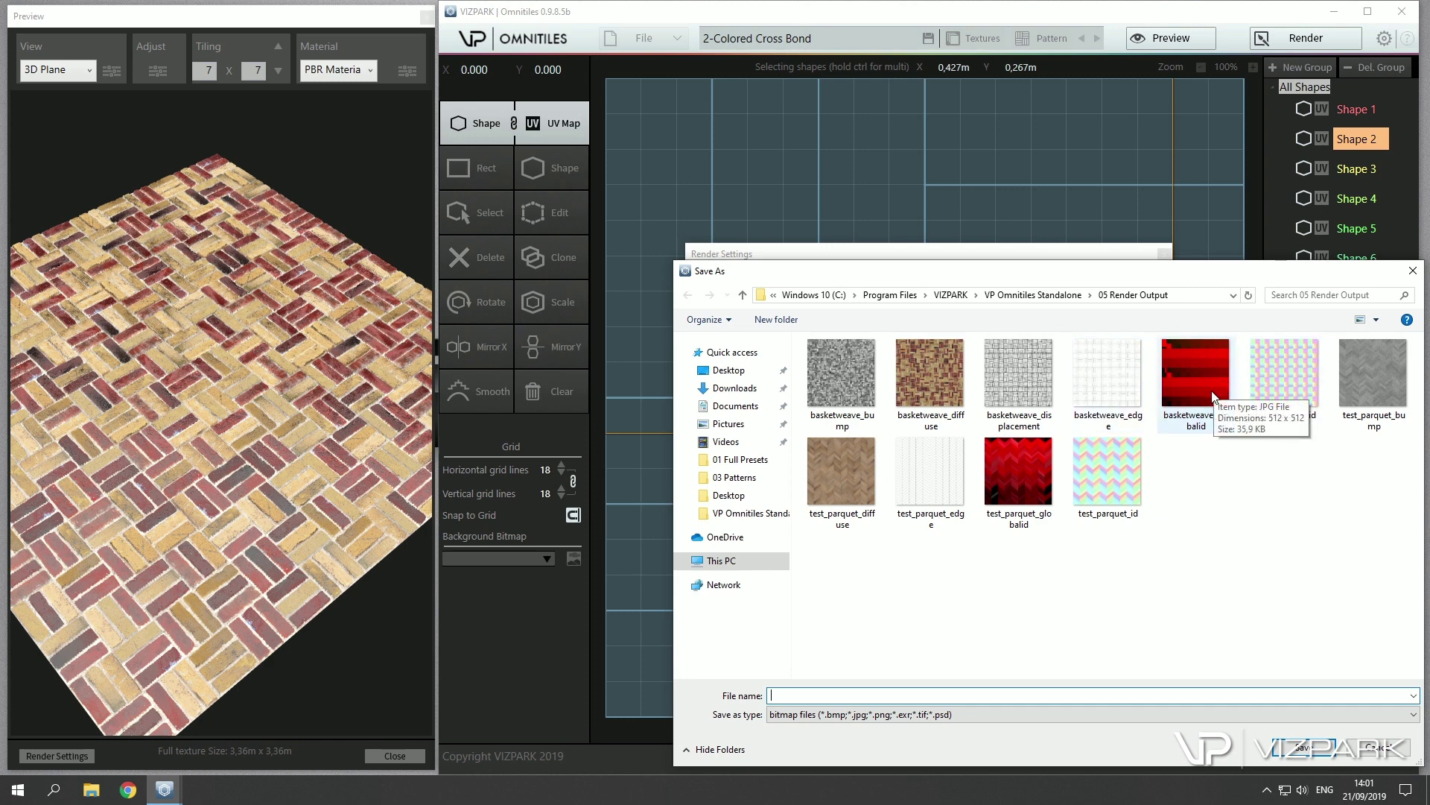
left_click(1196, 373)
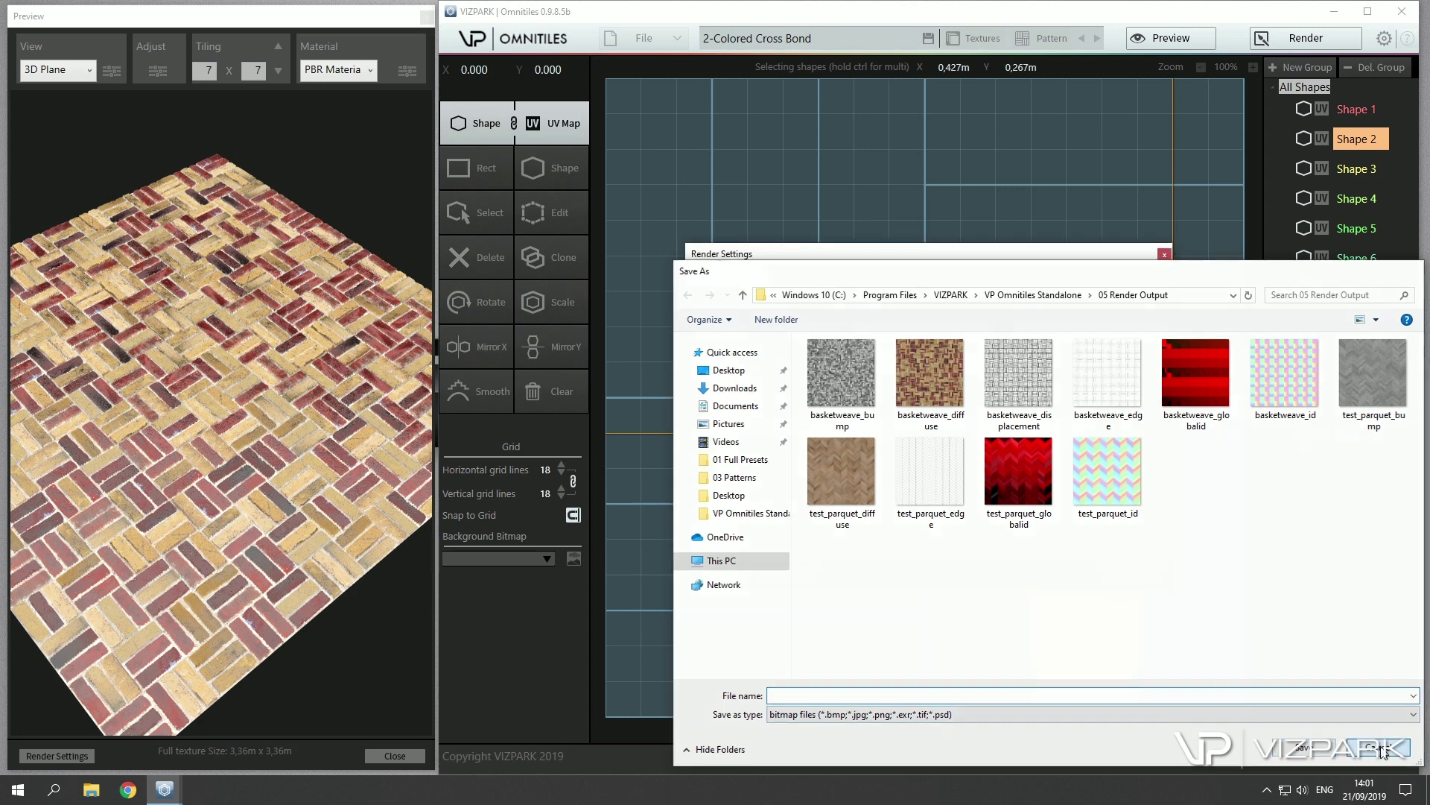
left_click(1315, 747)
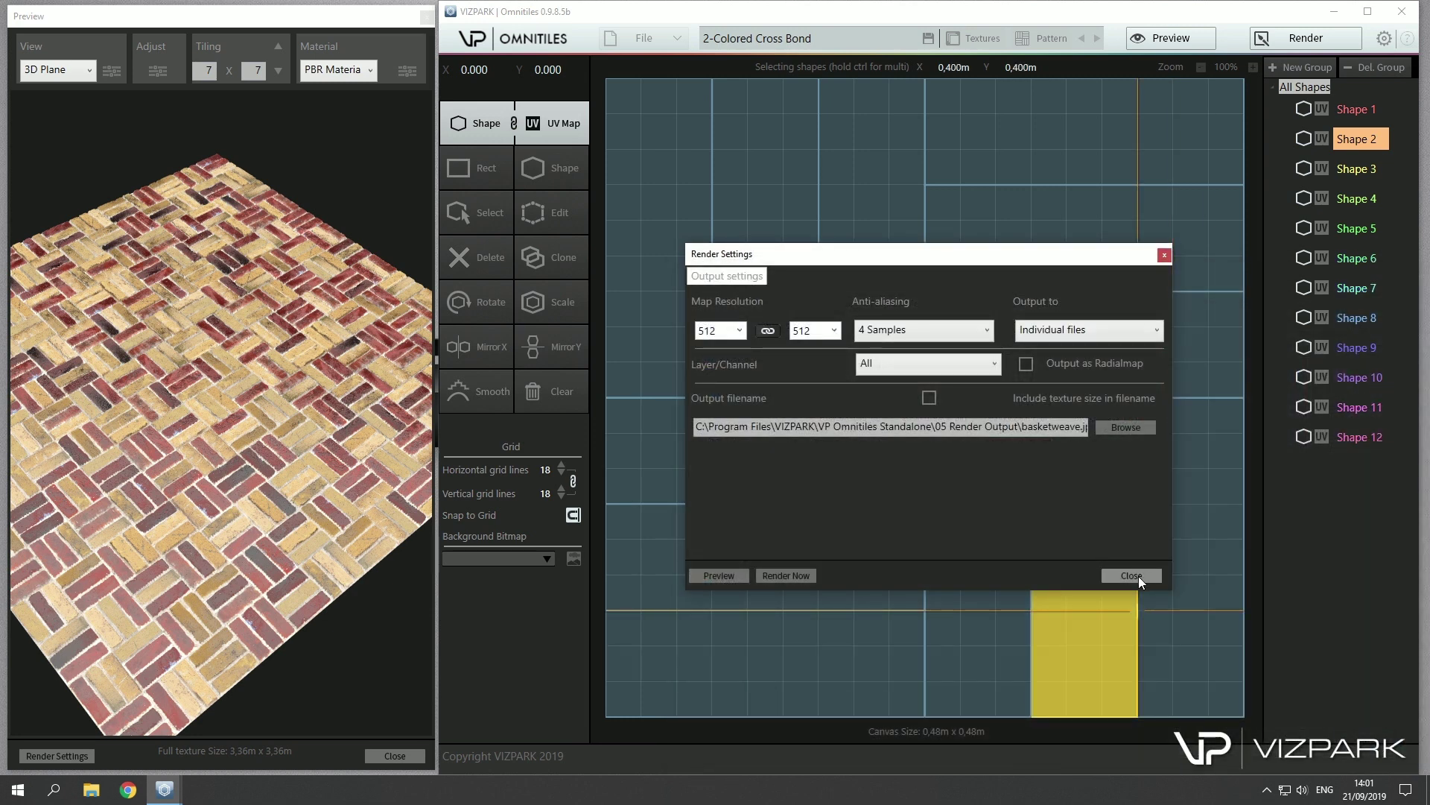